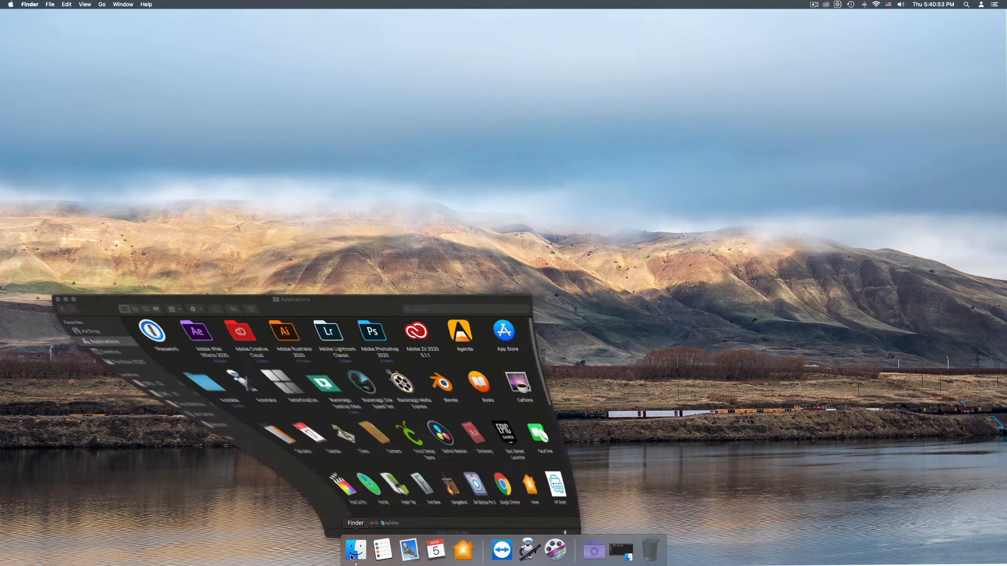
Preview Automator in the Applications folder, close the preview and launch the app
left_click_drag(324, 302, 424, 281)
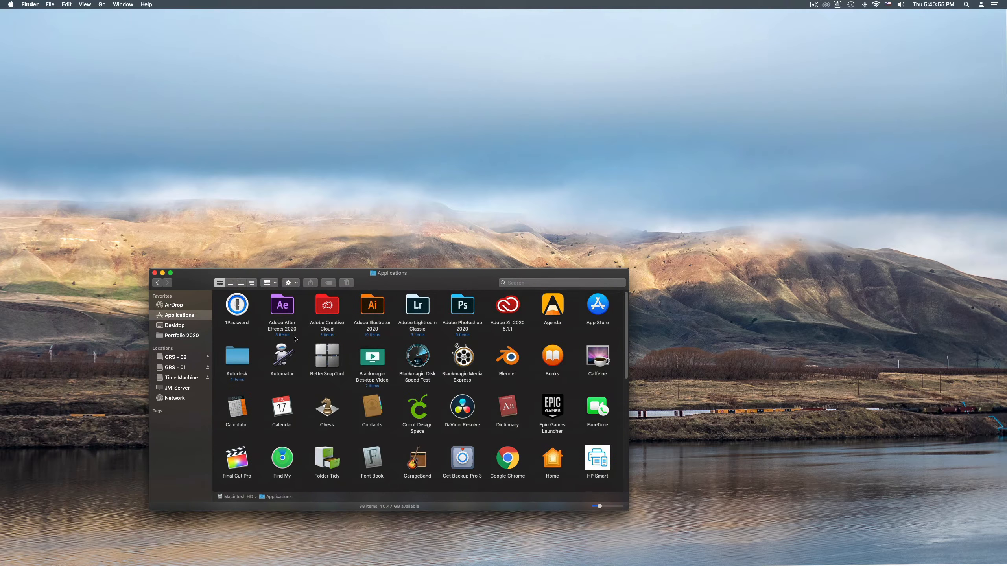
left_click(282, 355)
key("space")
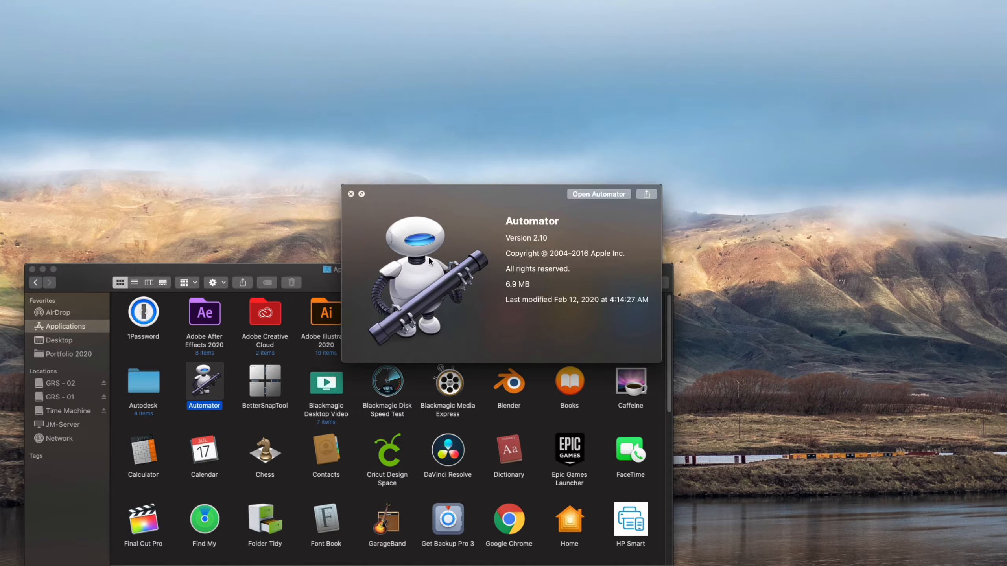
key("space")
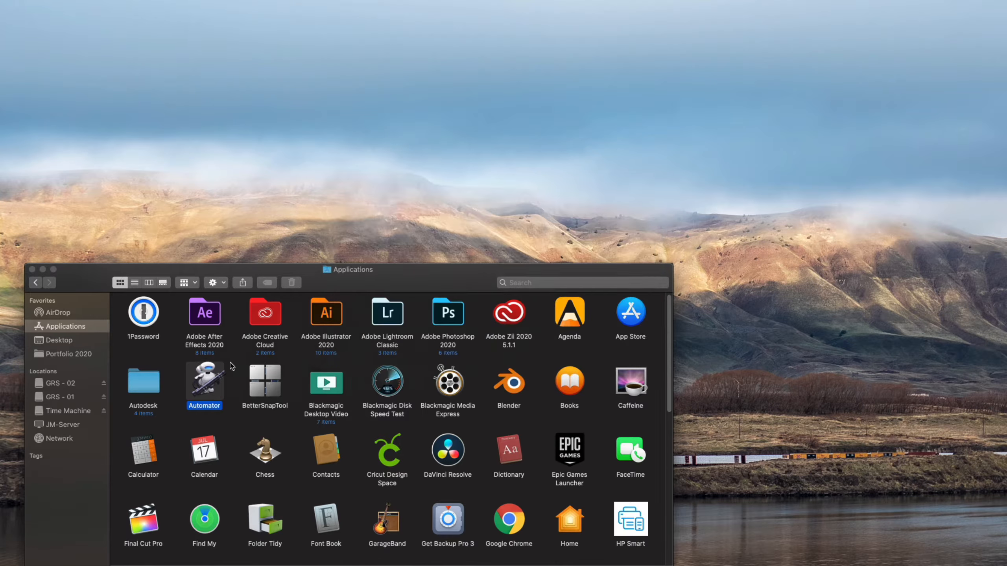
double_click(205, 382)
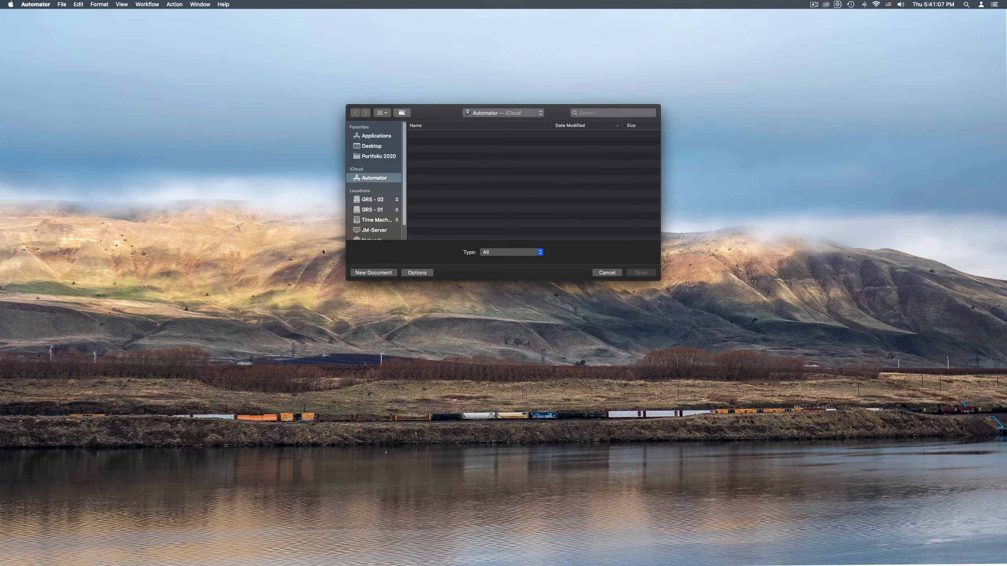
Create a new Automator document of the Quick Action type
left_click(361, 273)
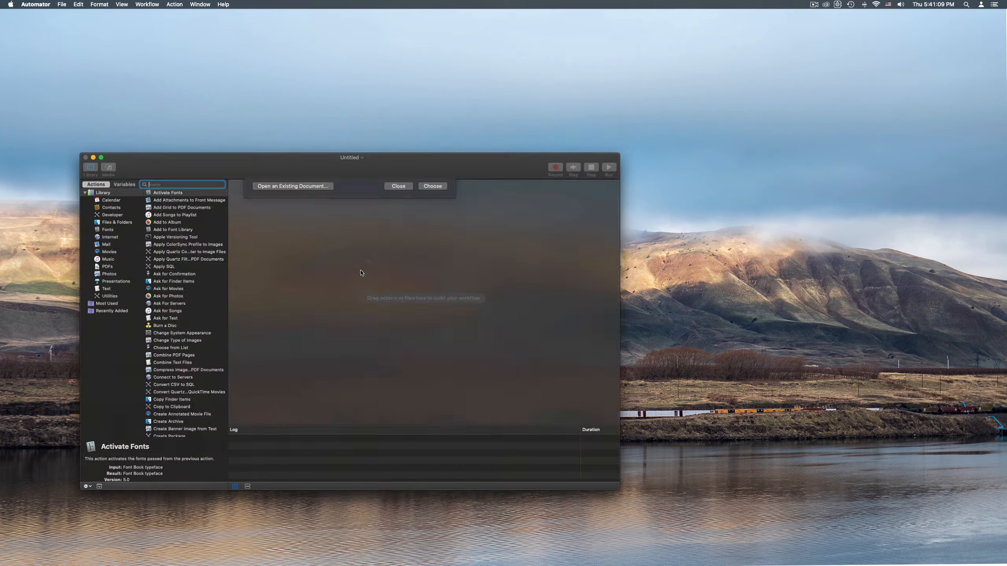
left_click_drag(363, 167, 444, 173)
left_click(452, 215)
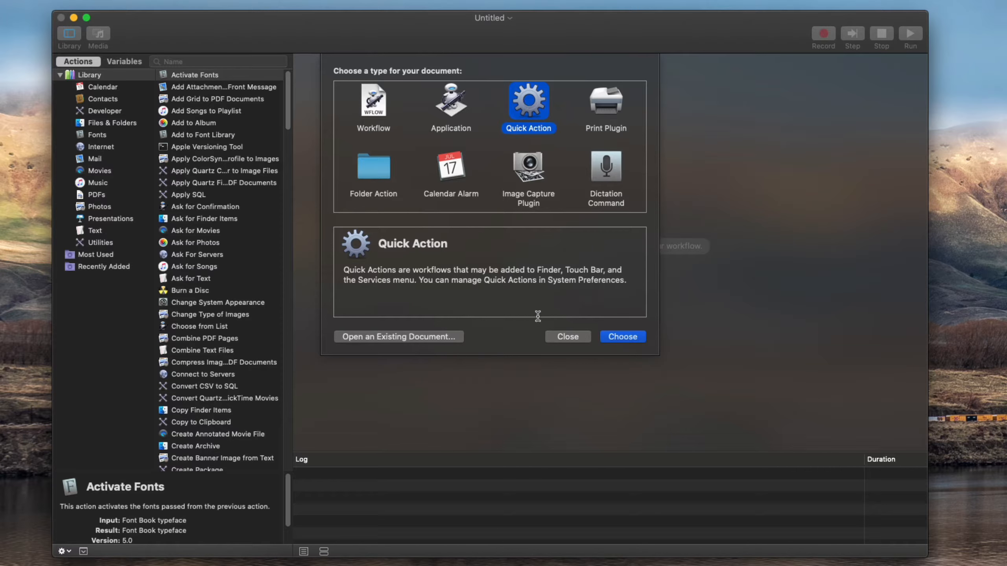
left_click(635, 337)
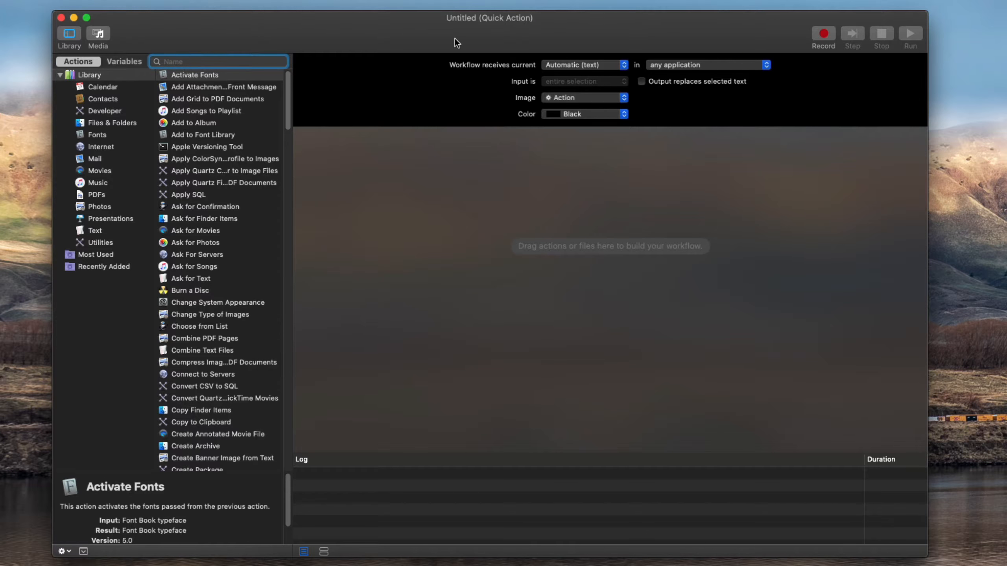
left_click_drag(455, 39, 435, 35)
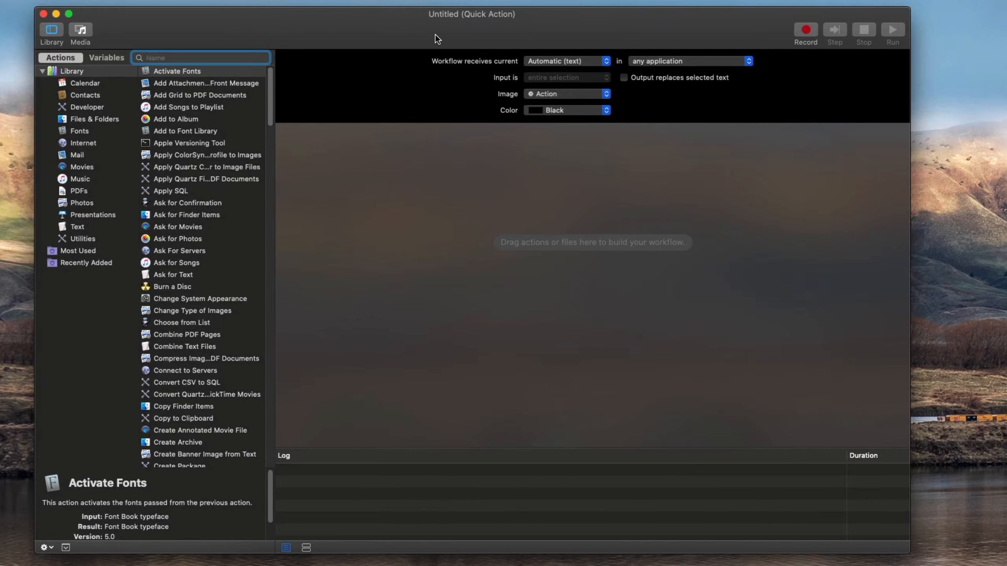
Configure the workflow to receive image files in Finder and set its image to Screenshot
left_click(563, 61)
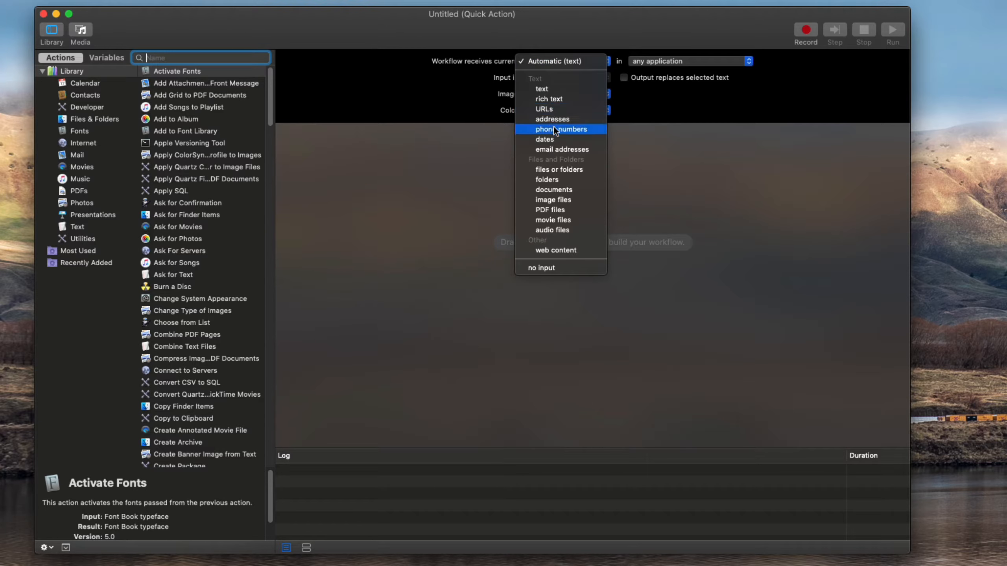
left_click(511, 55)
left_click(554, 61)
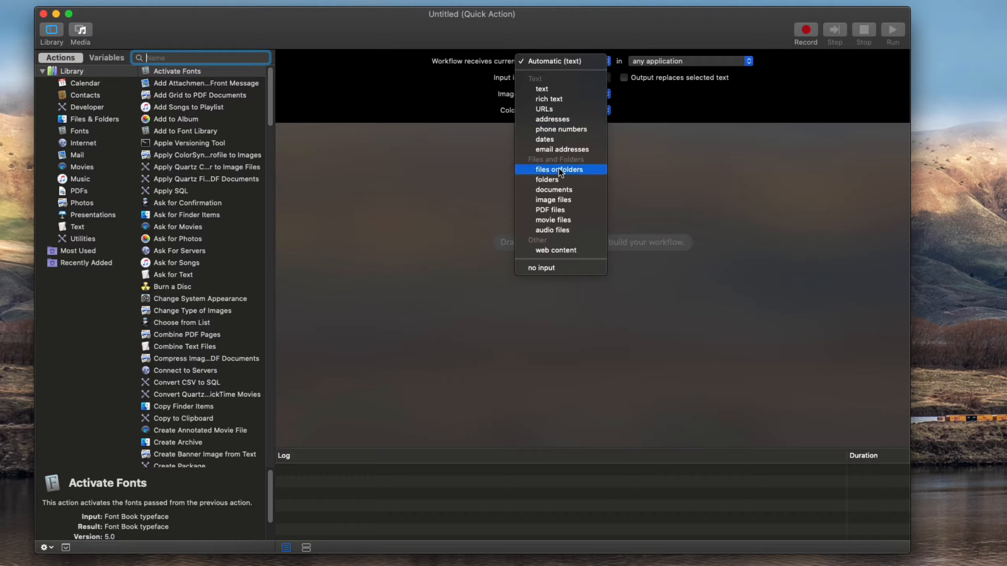
left_click(557, 199)
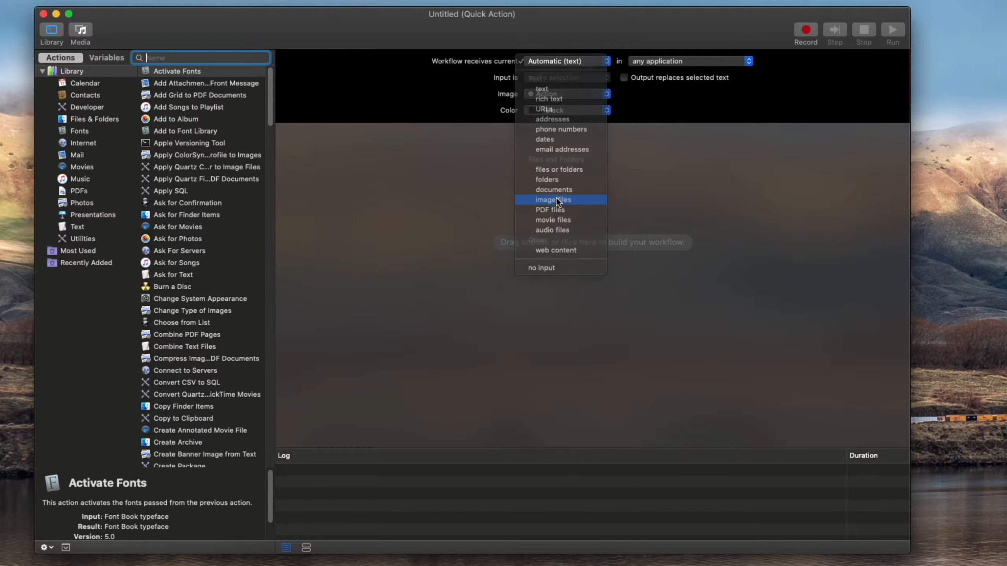
left_click(647, 61)
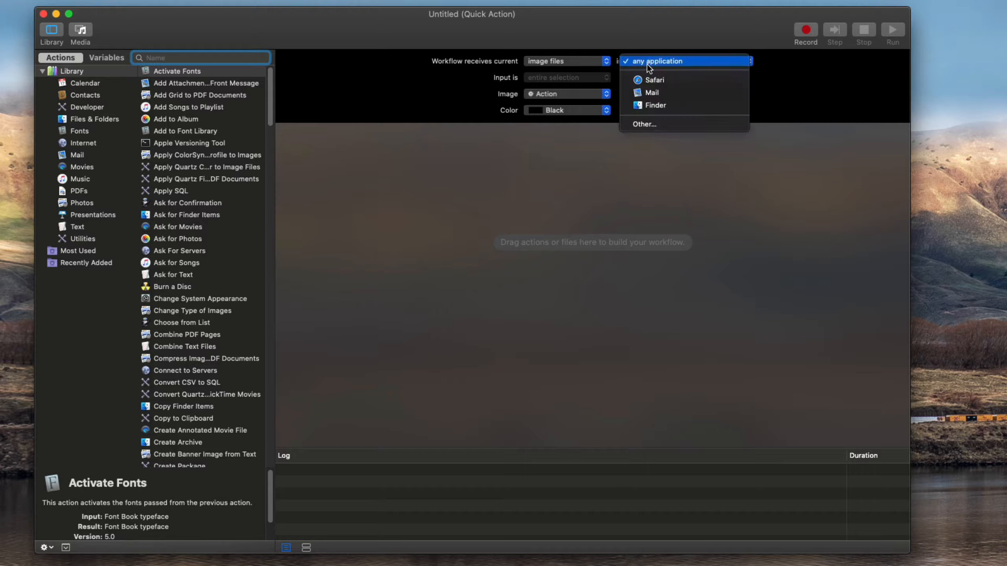
left_click(647, 104)
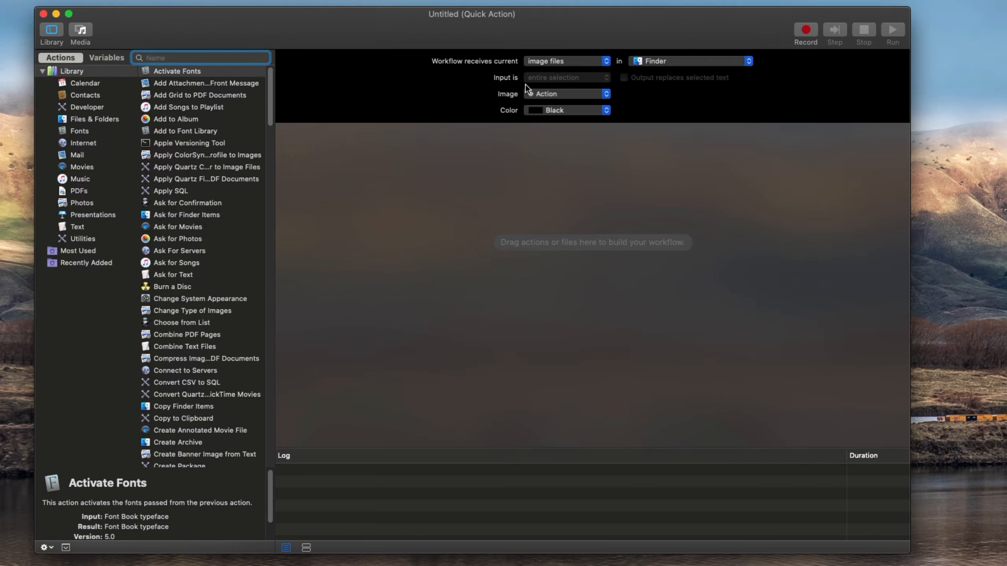
left_click(540, 91)
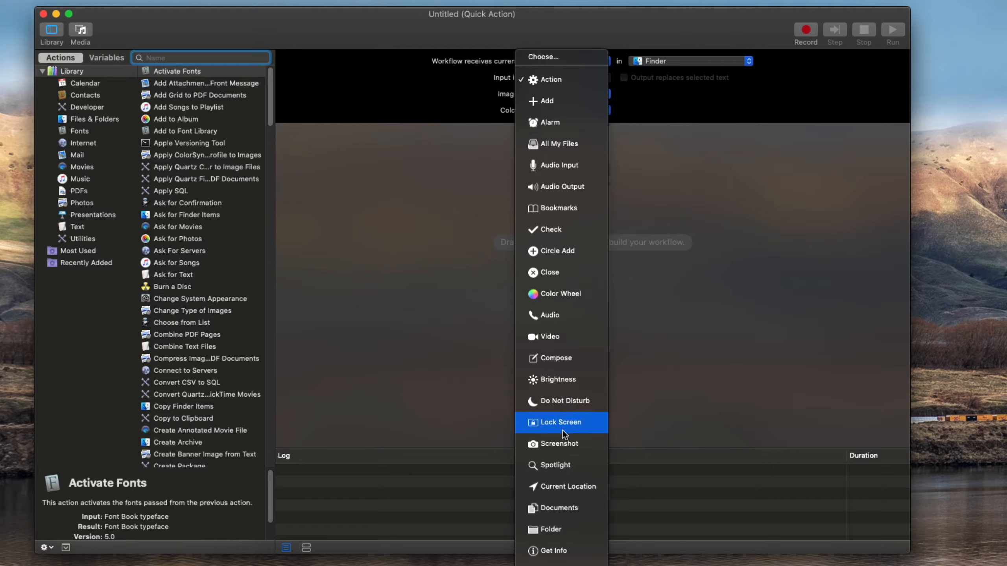
left_click(562, 440)
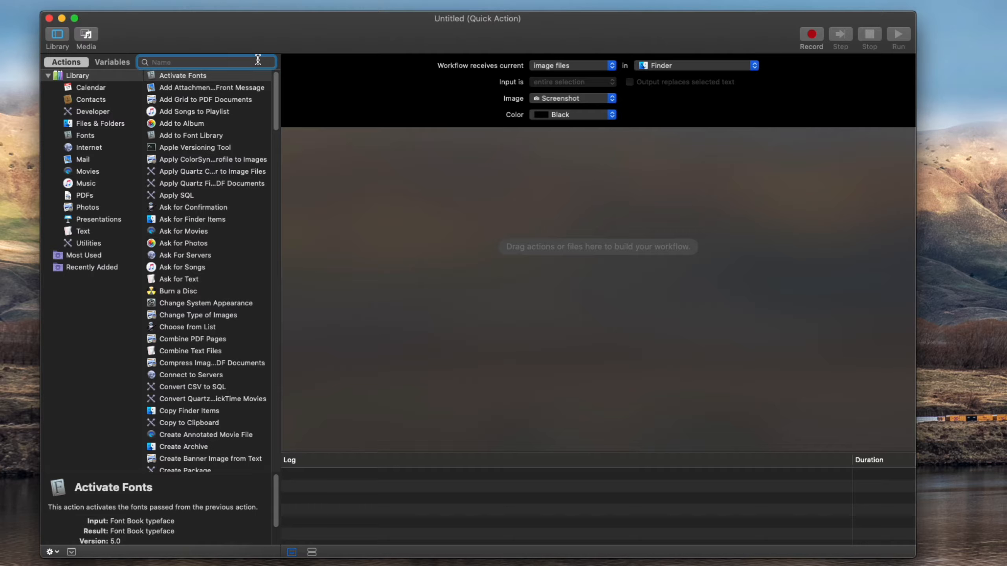
Search the actions for "conver" and add Change Type of Images to the workflow without a Copy Finder Items action
type("conver")
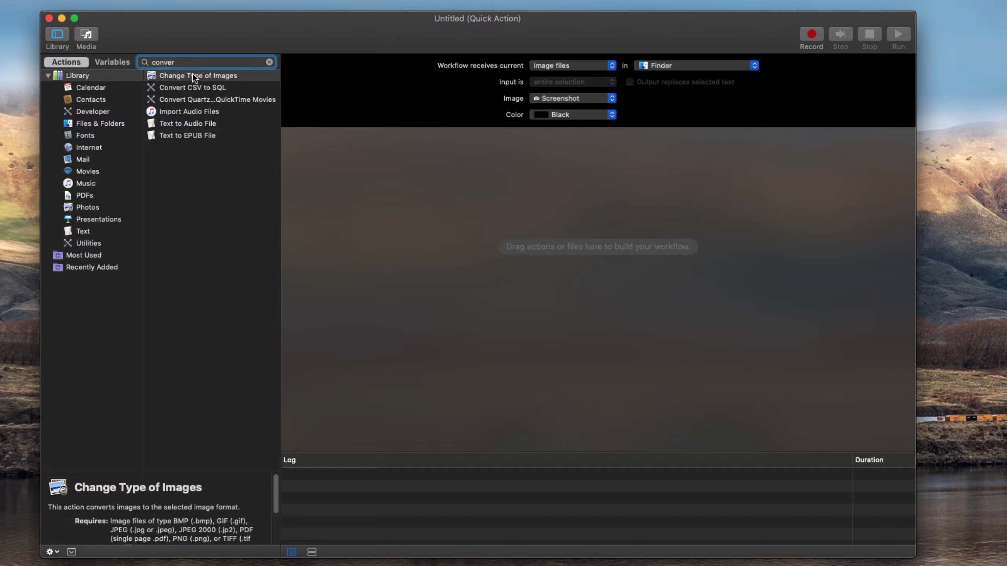
left_click_drag(192, 76, 454, 200)
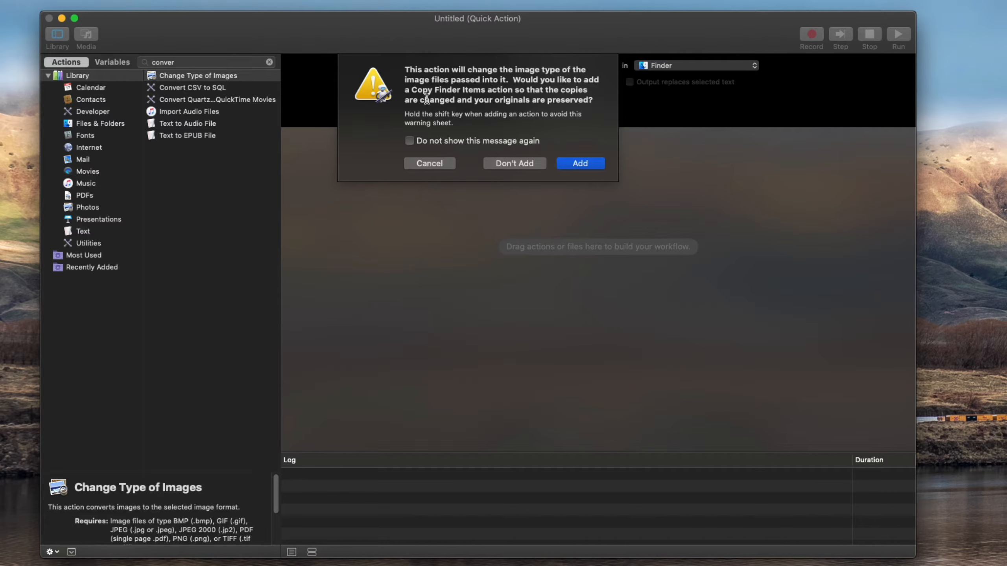
left_click(513, 164)
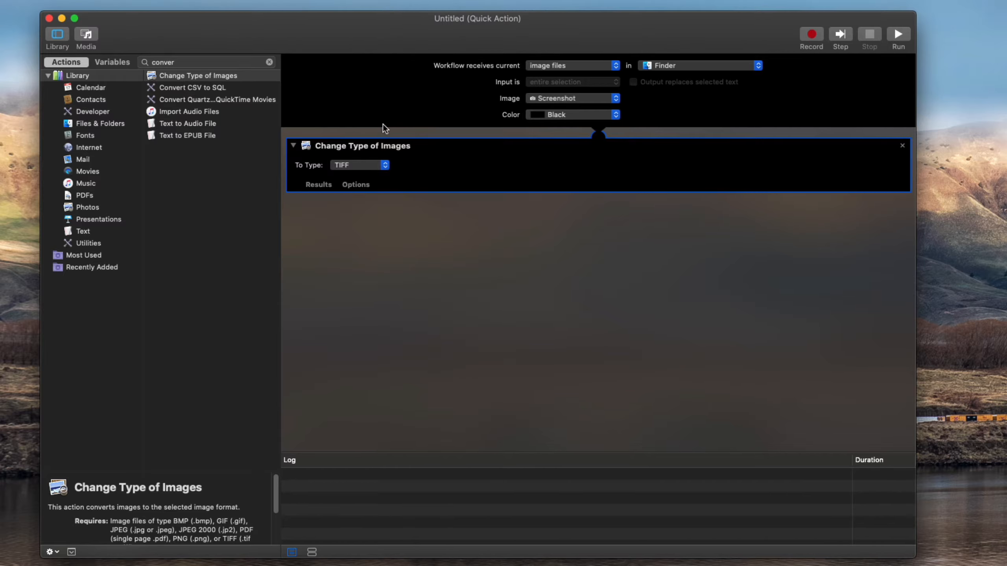
Search the actions for "dupl" and insert Duplicate Finder Items above Change Type of Images in the workflow
left_click_drag(381, 38, 395, 35)
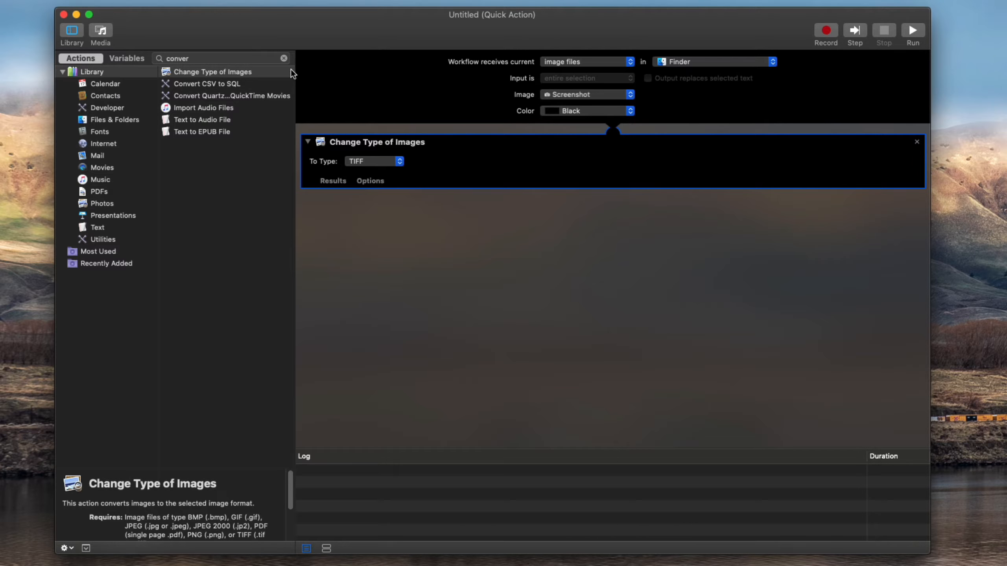
left_click(283, 58)
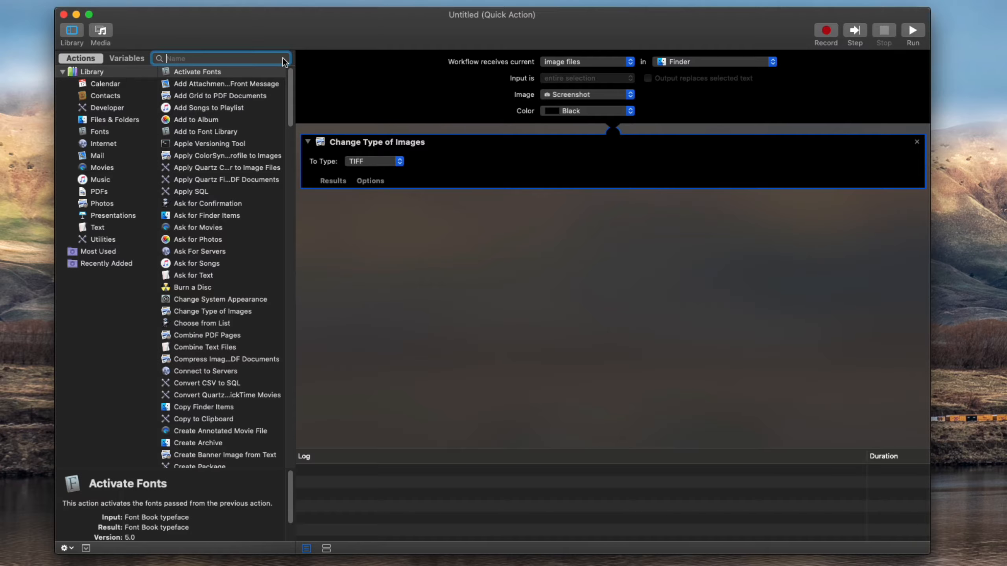
type("dupl")
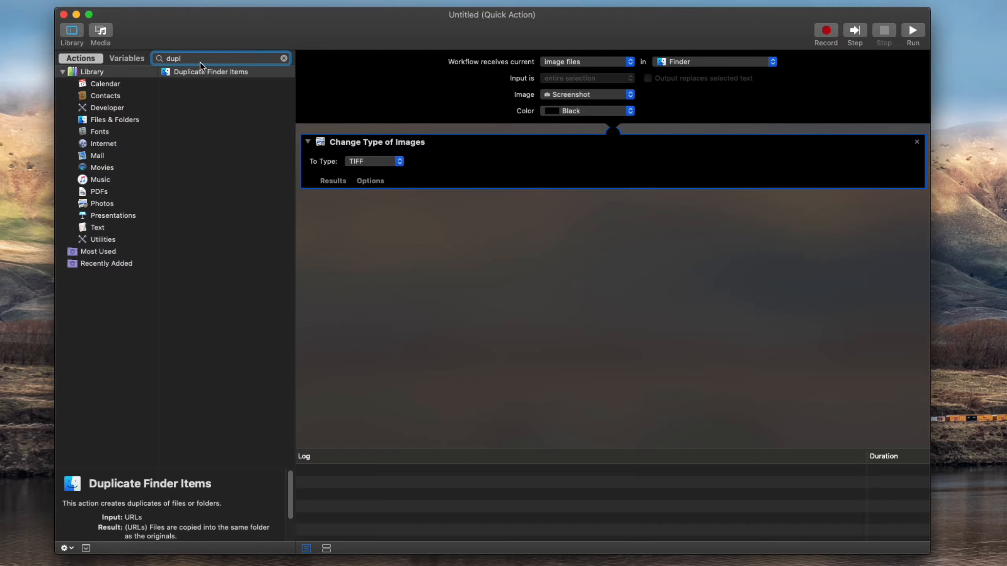
left_click_drag(198, 58, 405, 130)
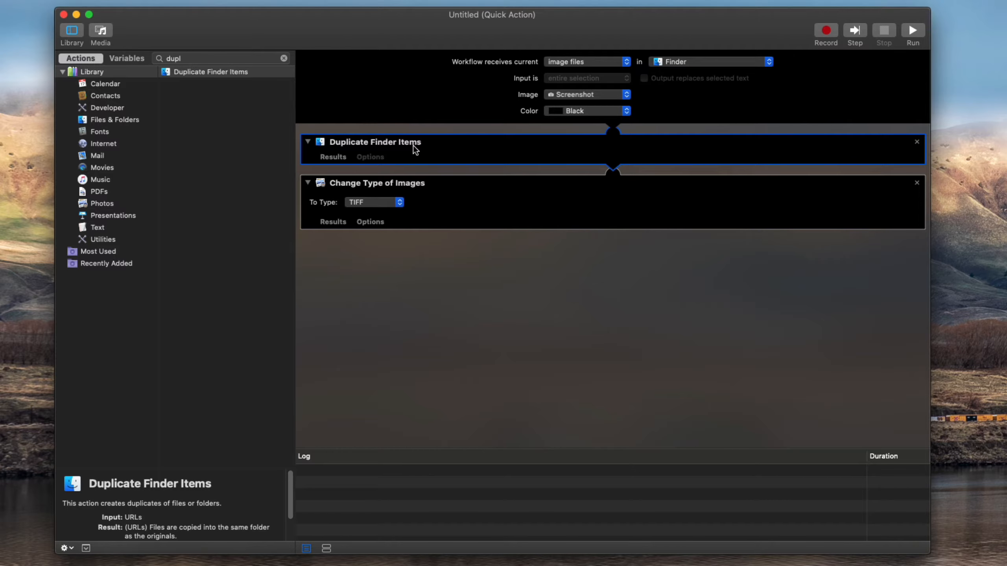
Set Change Type of Images to show when the workflow runs and choose JPEG as its target type
left_click(486, 221)
left_click(444, 143)
left_click(521, 194)
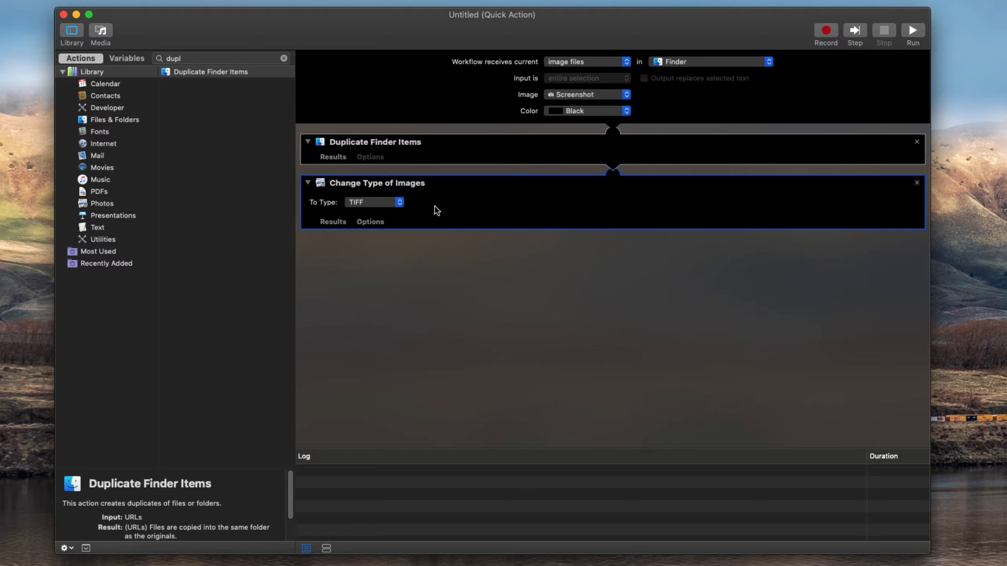
left_click(370, 222)
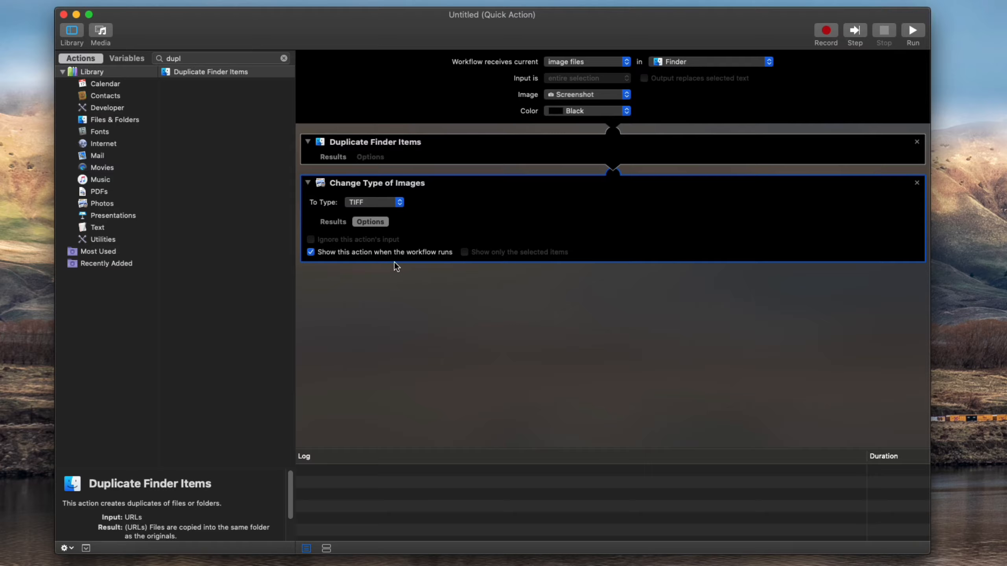
left_click(377, 203)
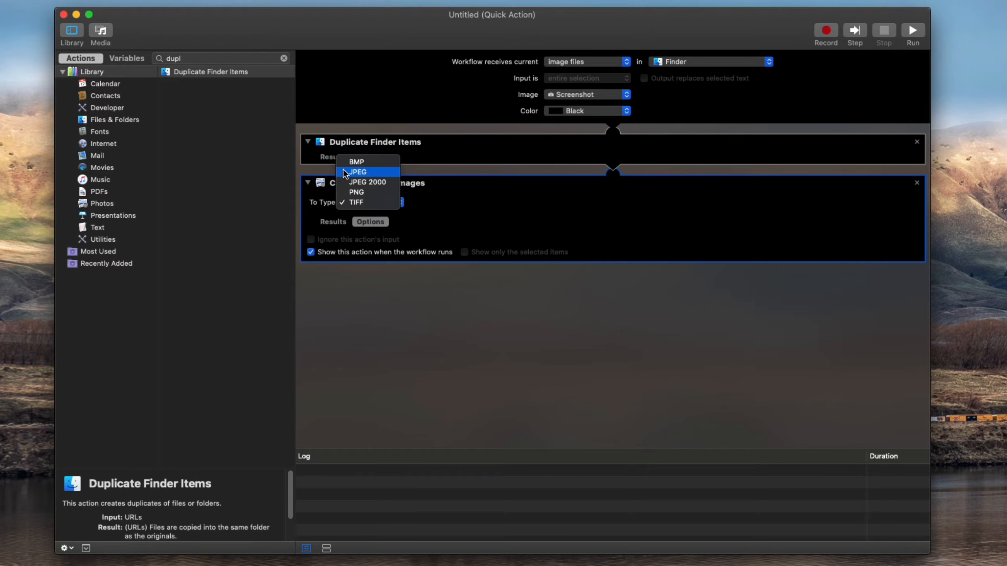
left_click(363, 171)
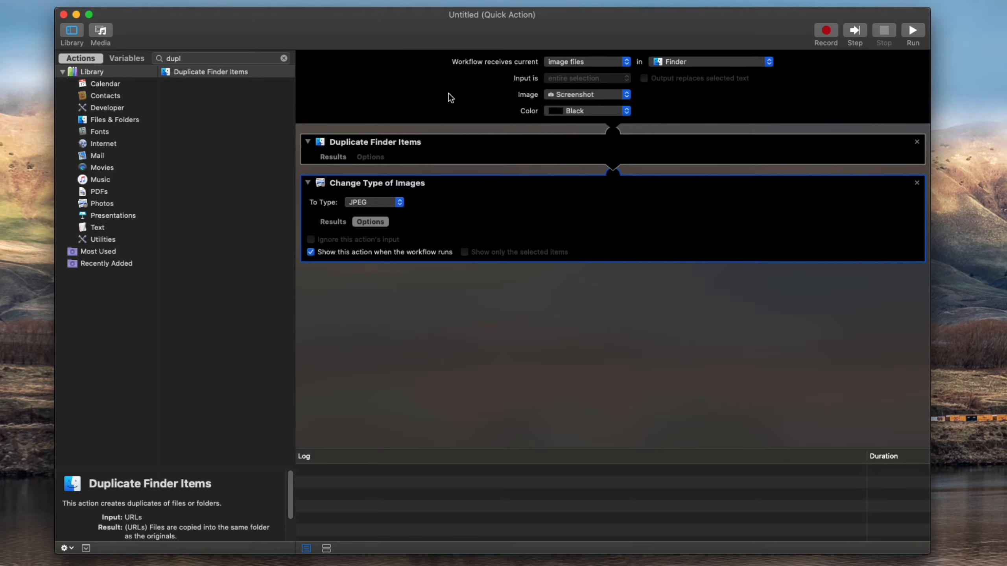
Save the quick action as "Image Converter"
left_click_drag(442, 36, 431, 29)
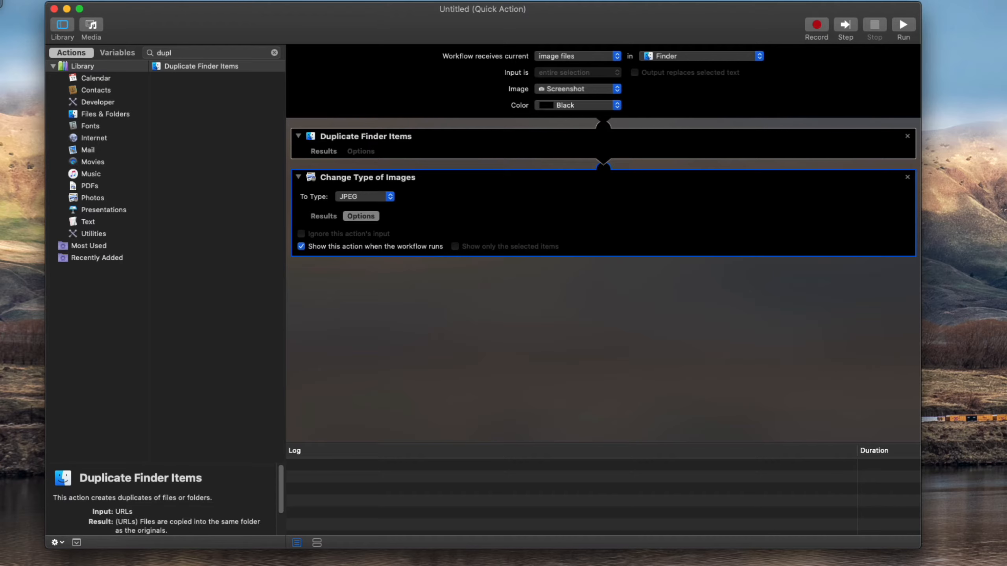
key("super+s")
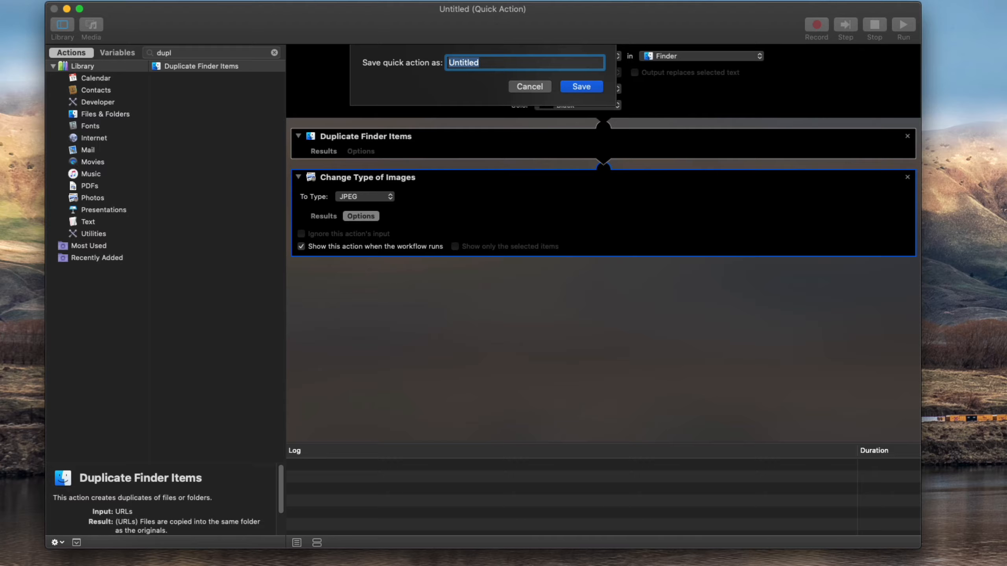
type("Image Converter")
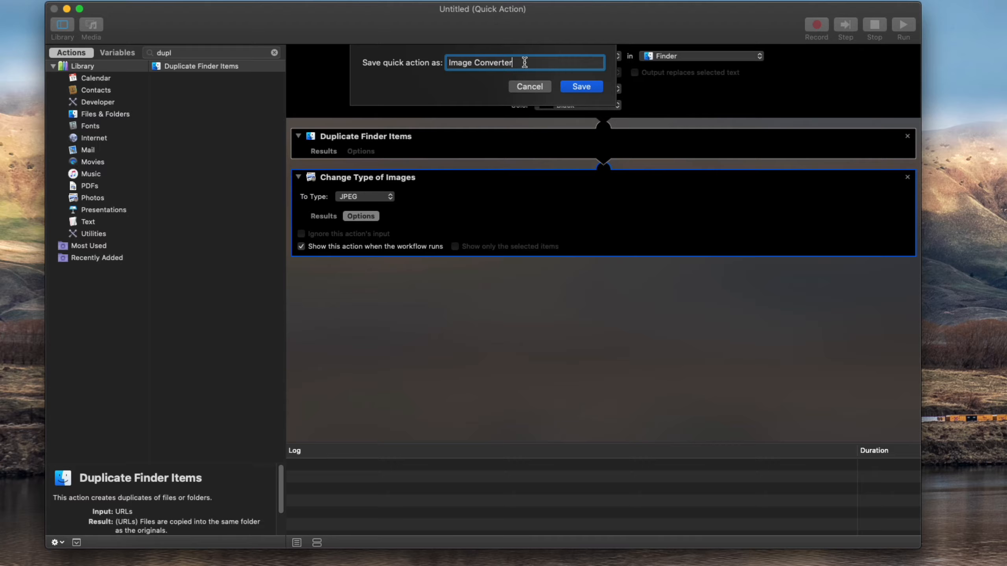
left_click(577, 84)
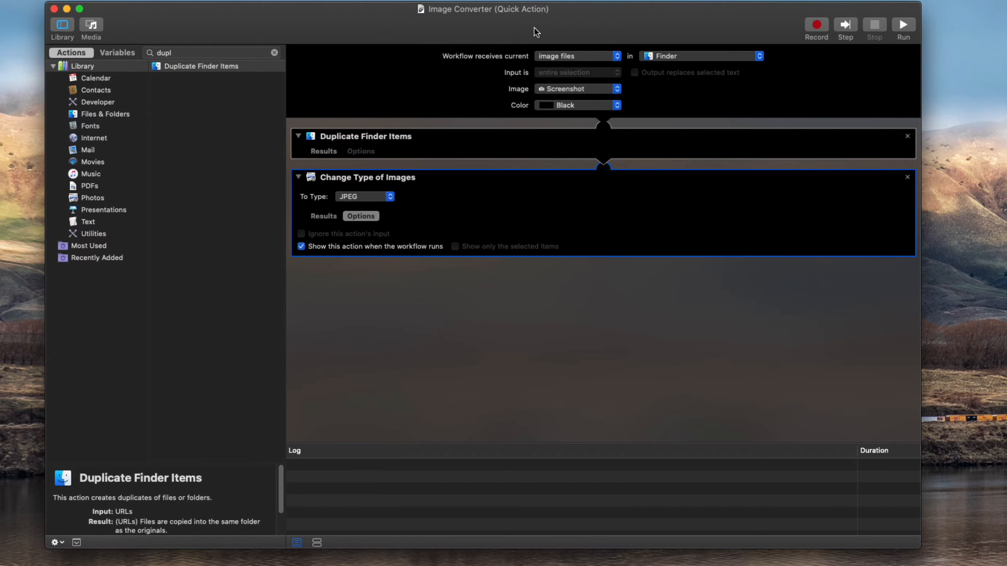
Reveal the saved Image Converter quick action in its Services folder in Finder
left_click_drag(537, 31, 506, 41)
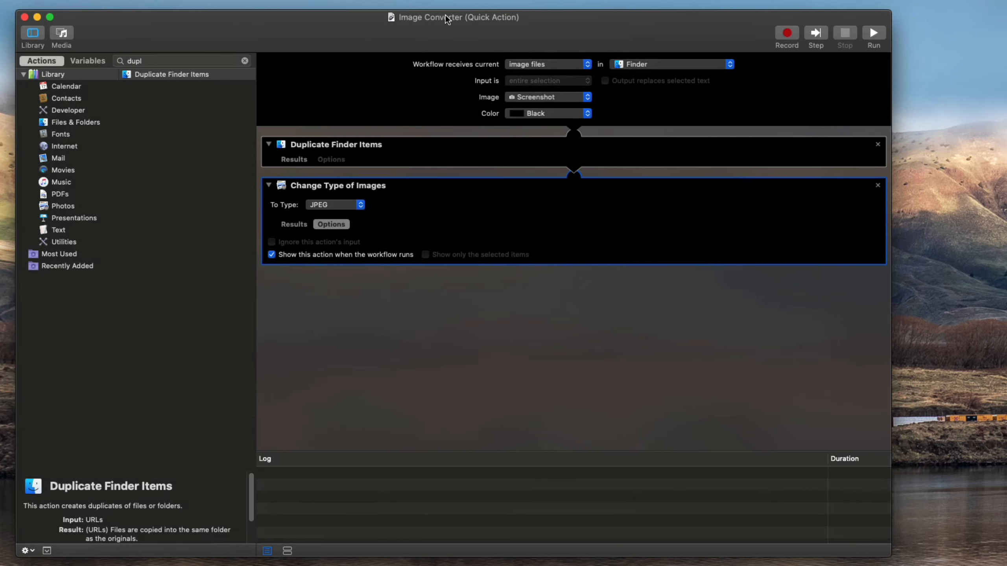
left_click(447, 19, "super")
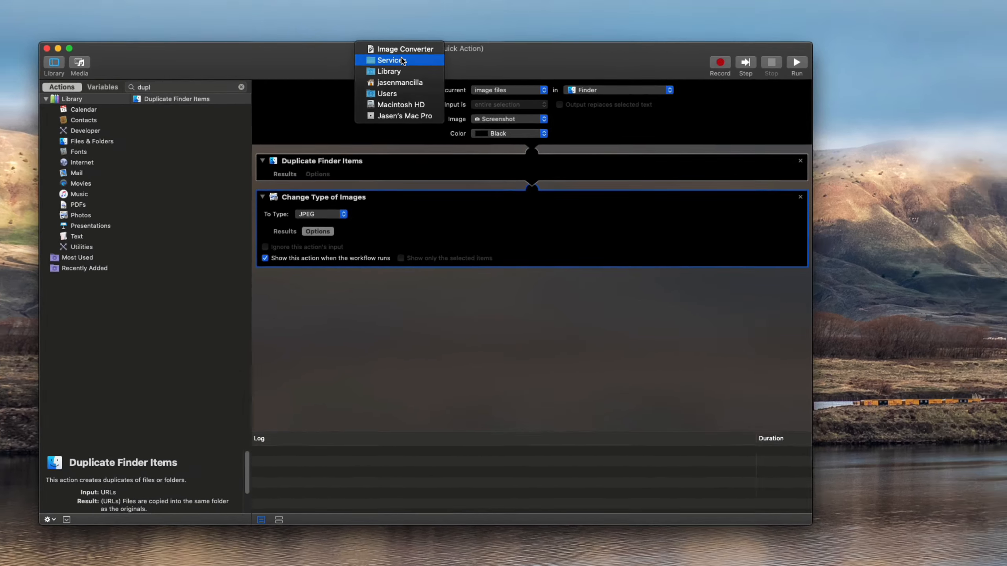
left_click(426, 29)
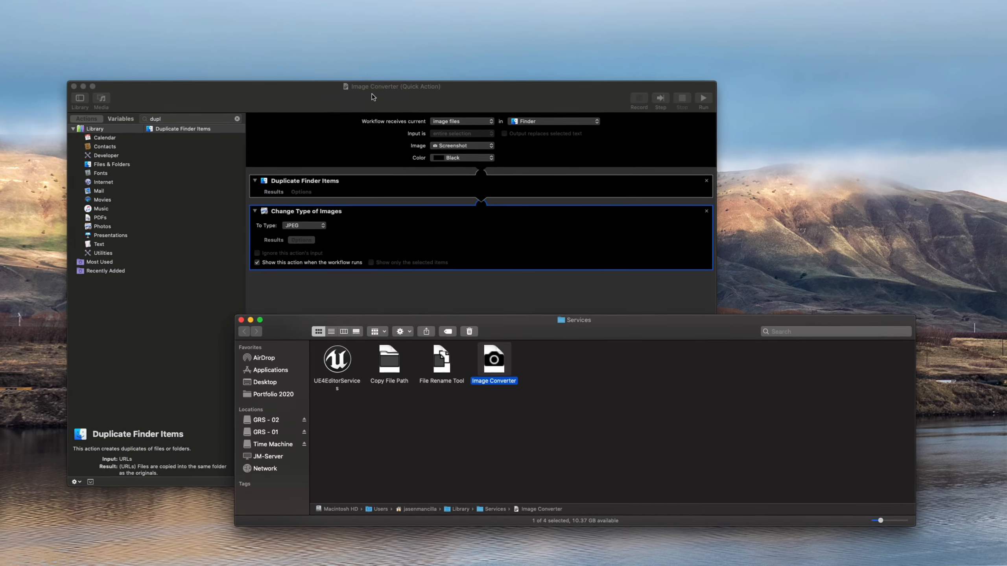
left_click_drag(563, 321, 490, 323)
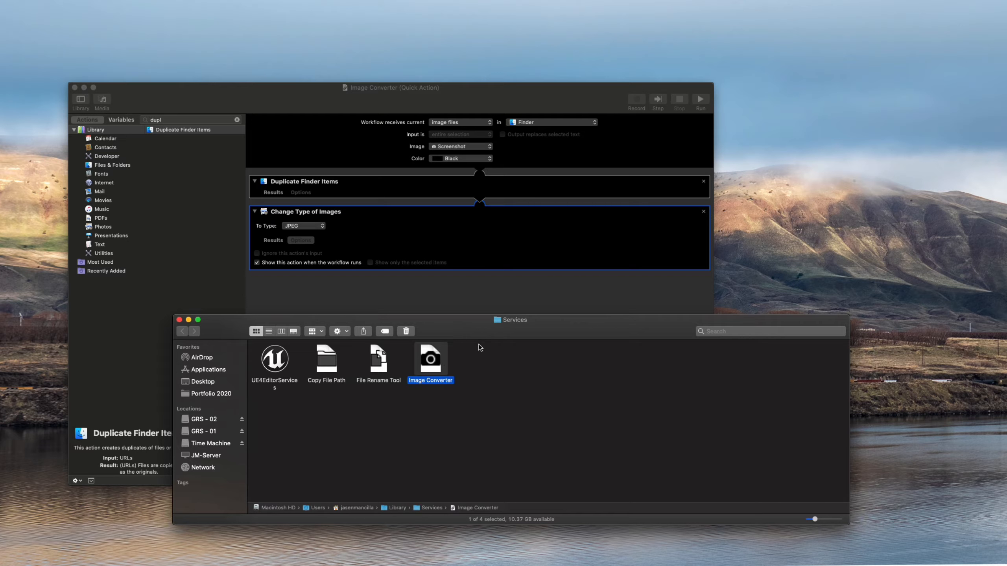
left_click_drag(470, 333, 475, 335)
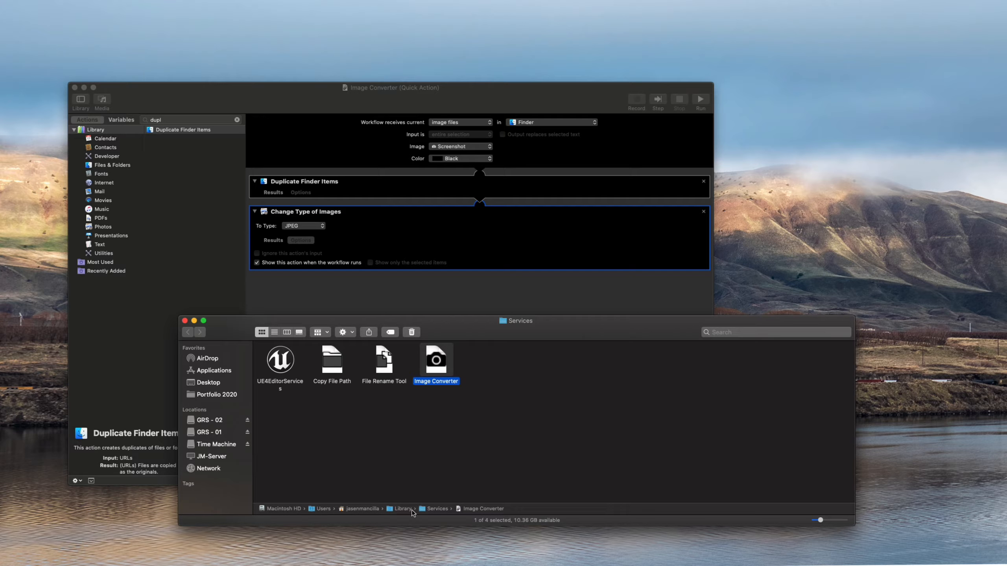
left_click_drag(513, 330, 505, 333)
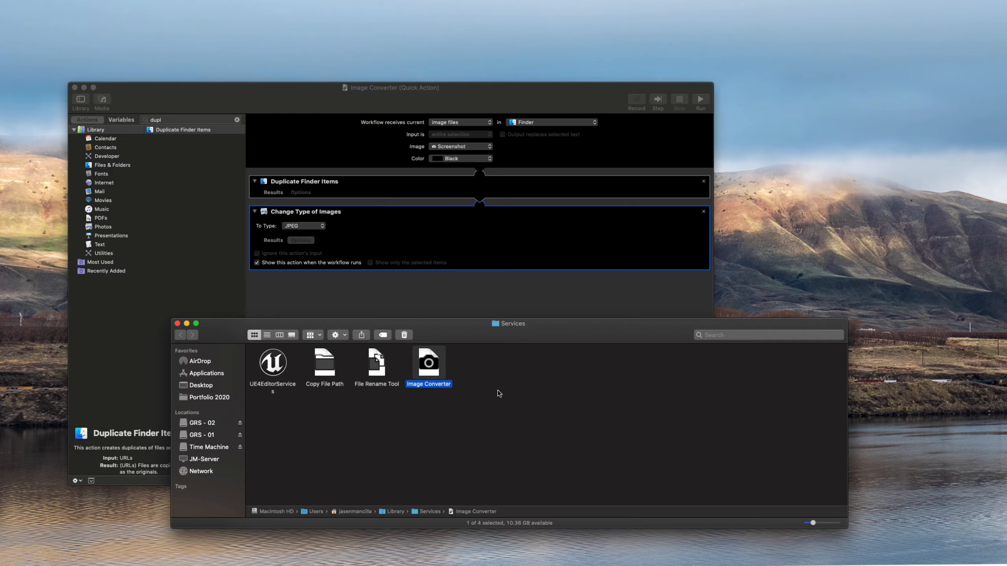
left_click_drag(502, 335, 489, 337)
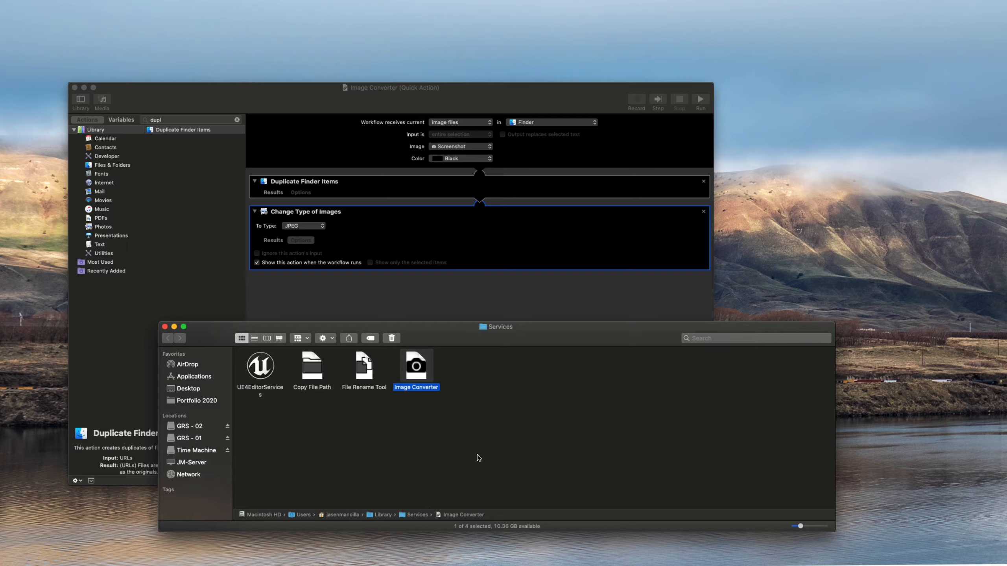
left_click(449, 420)
left_click_drag(450, 419, 394, 353)
left_click_drag(459, 330, 449, 333)
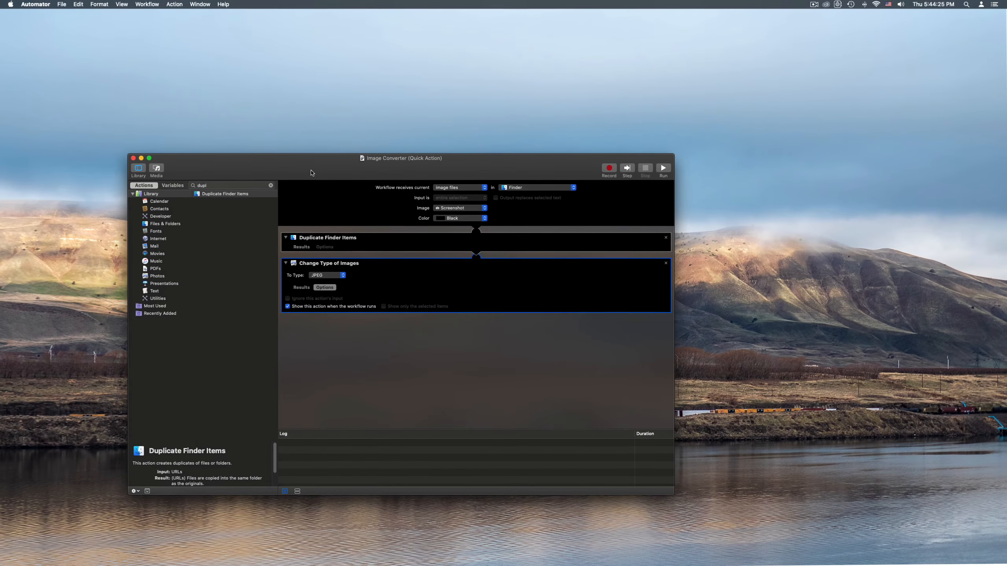
Quit Automator and restore the minimized Images folder window in Finder
left_click(50, 5)
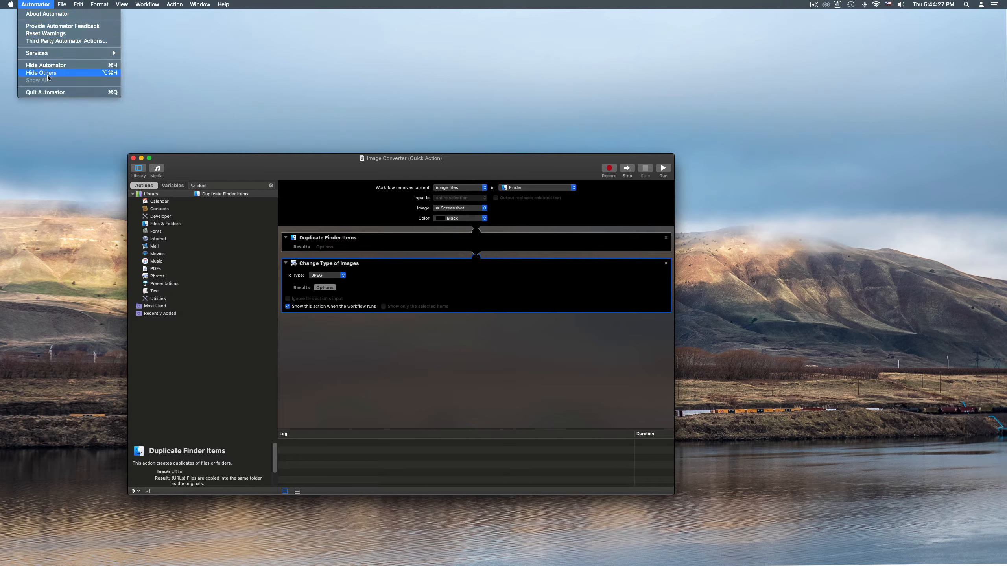
left_click(48, 93)
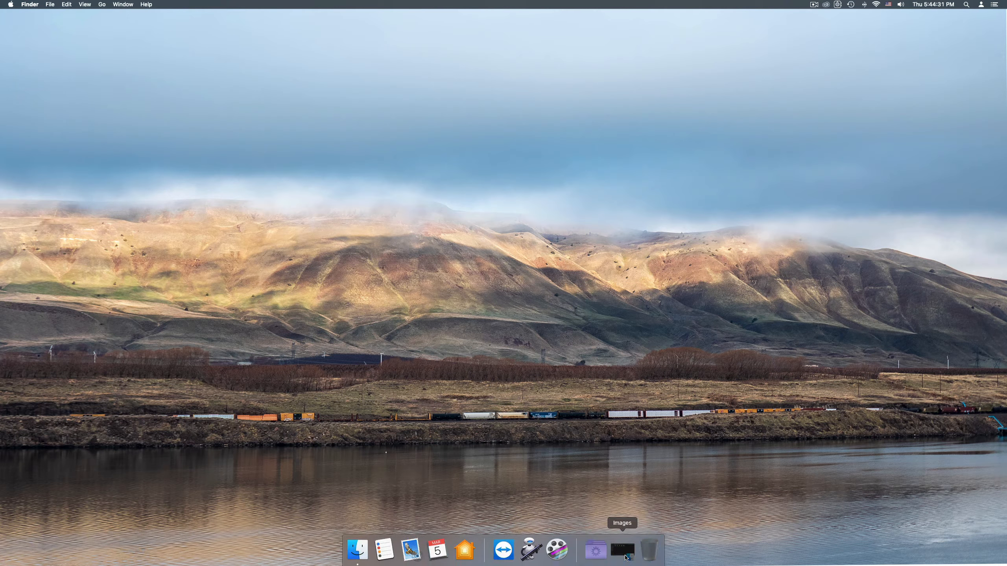
left_click(625, 555)
Preview the raw images _1000564.RW2 and _1000565.RW2 with Quick Look
left_click(268, 281)
key("space")
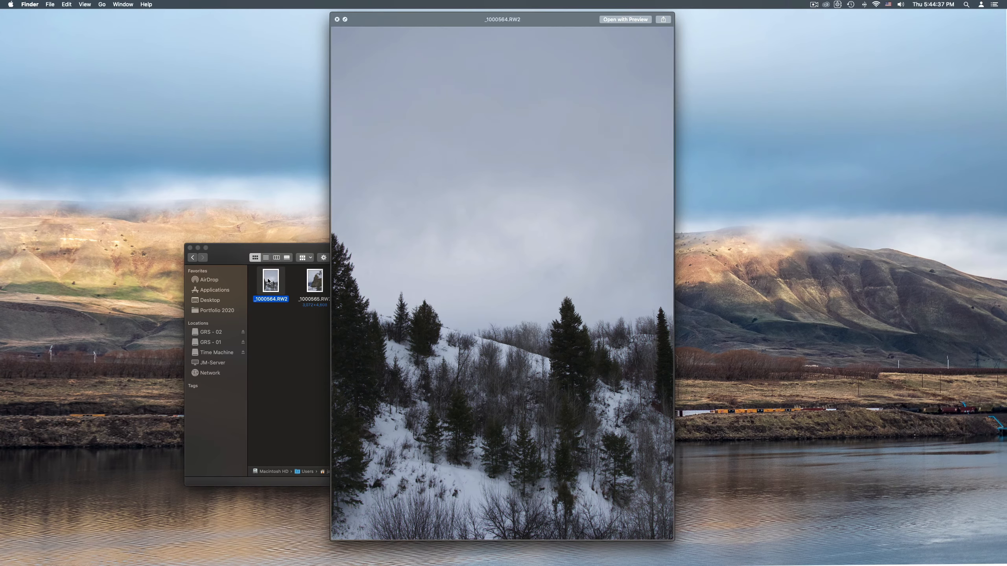
key("Right")
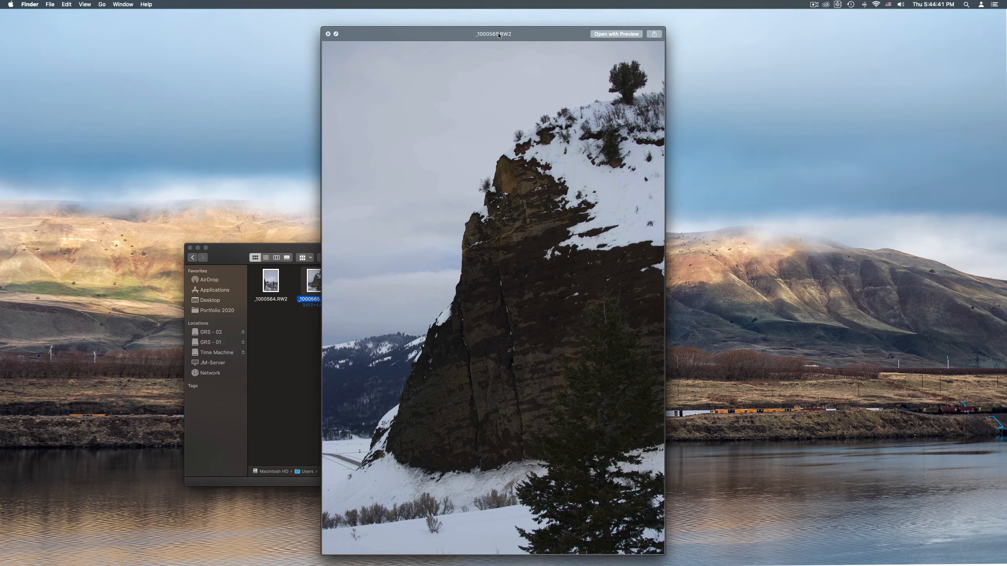
left_click_drag(499, 35, 519, 34)
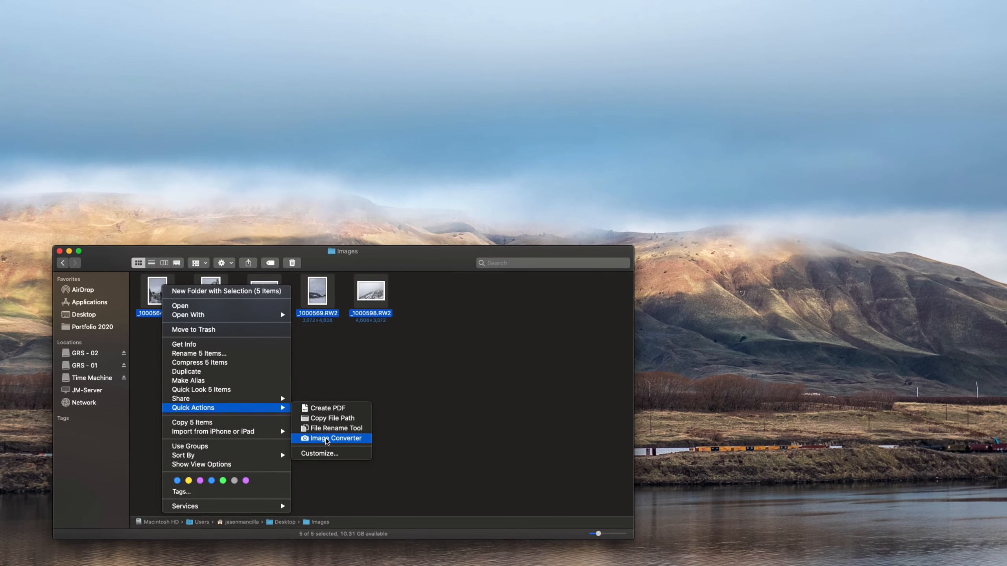
Run the Image Converter quick action on the five selected RW2 images, converting their copies to PNG
left_click(360, 421)
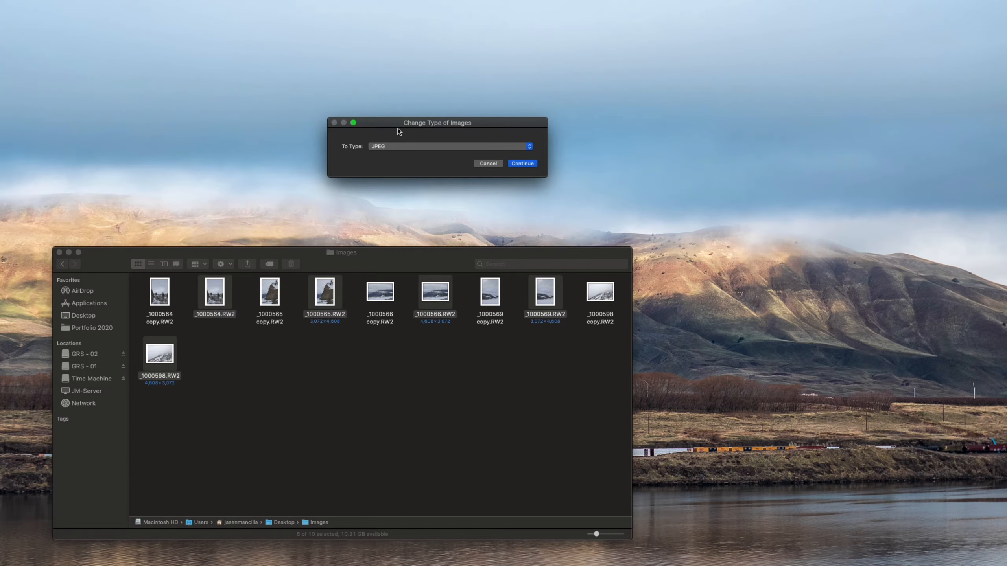
left_click_drag(398, 130, 461, 129)
left_click(576, 169)
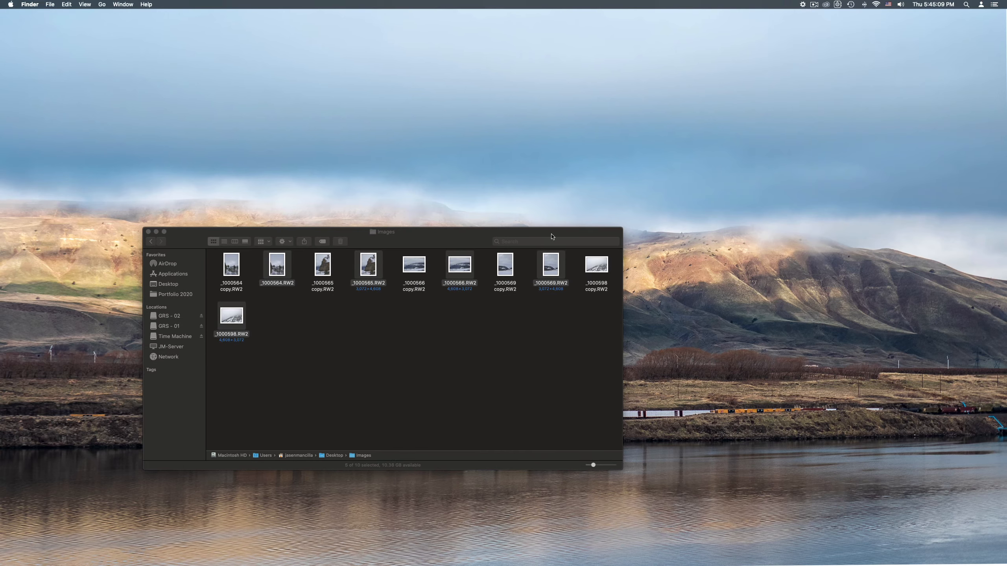
left_click(413, 238)
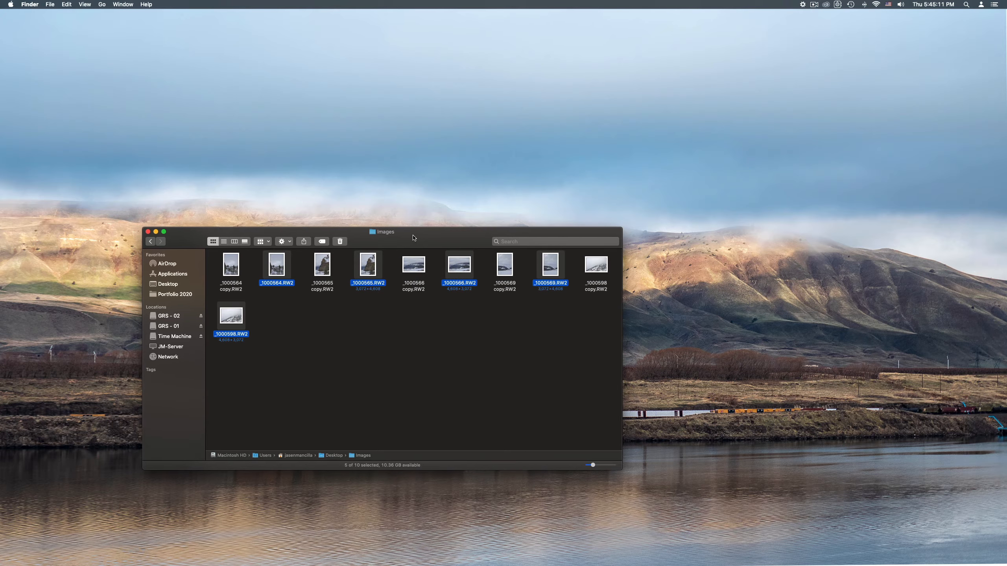
left_click_drag(412, 238, 405, 261)
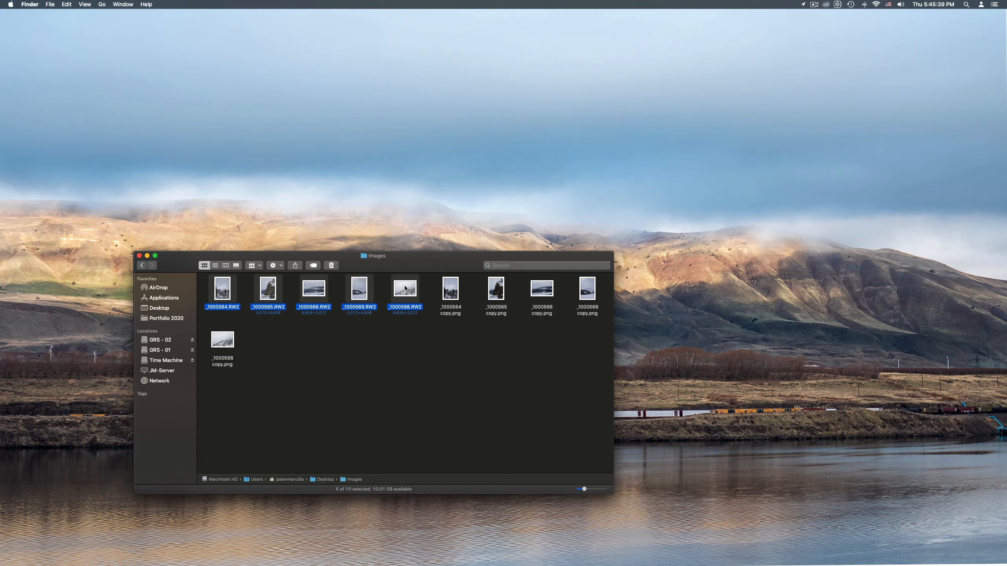
Examine the Images folder as a list, select _1000564 copy.png and return to icon view
left_click(439, 346)
key("super+2")
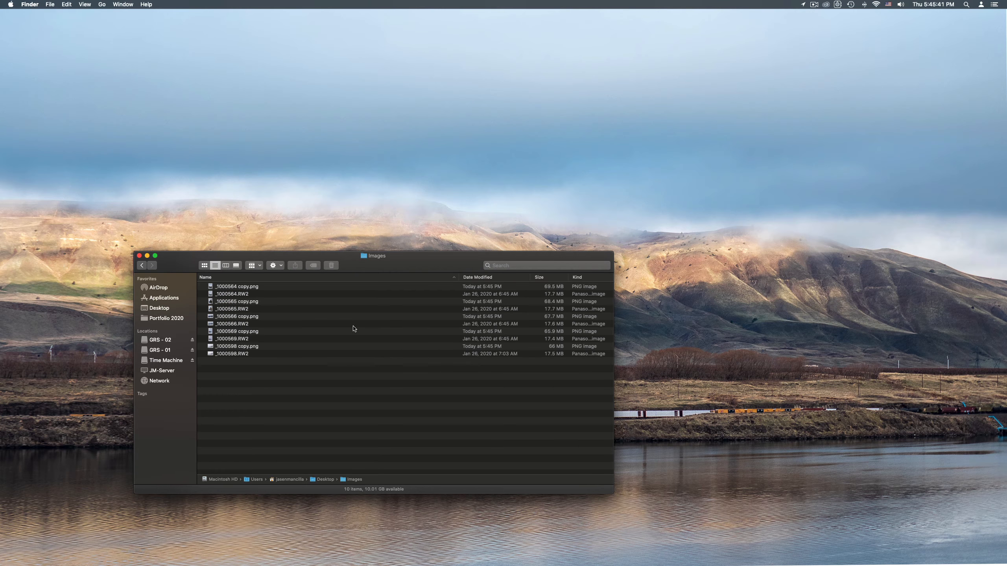
left_click(260, 287)
key("super+1")
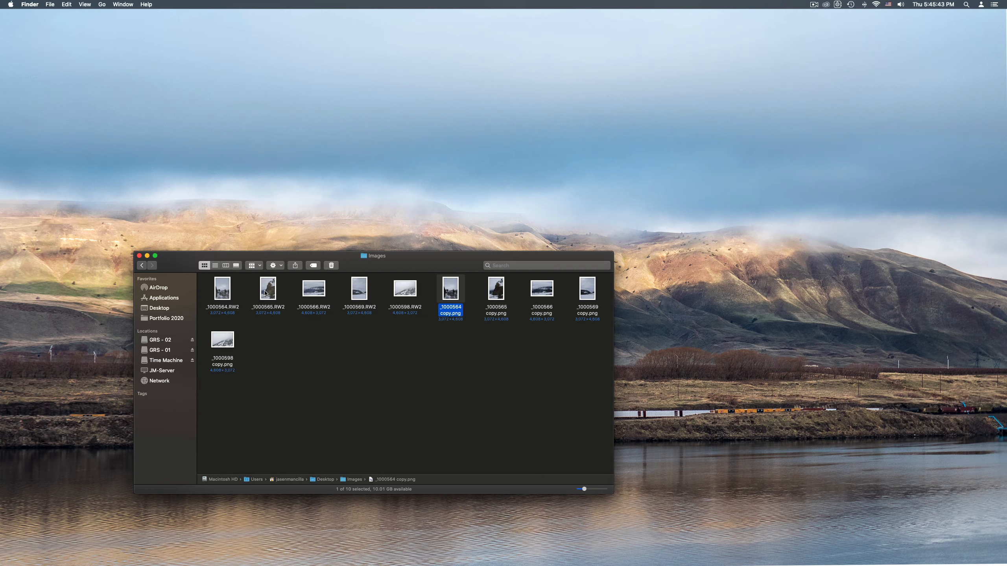
Preview the converted images _1000564 copy.png and _1000565 copy.png with Quick Look
key("space")
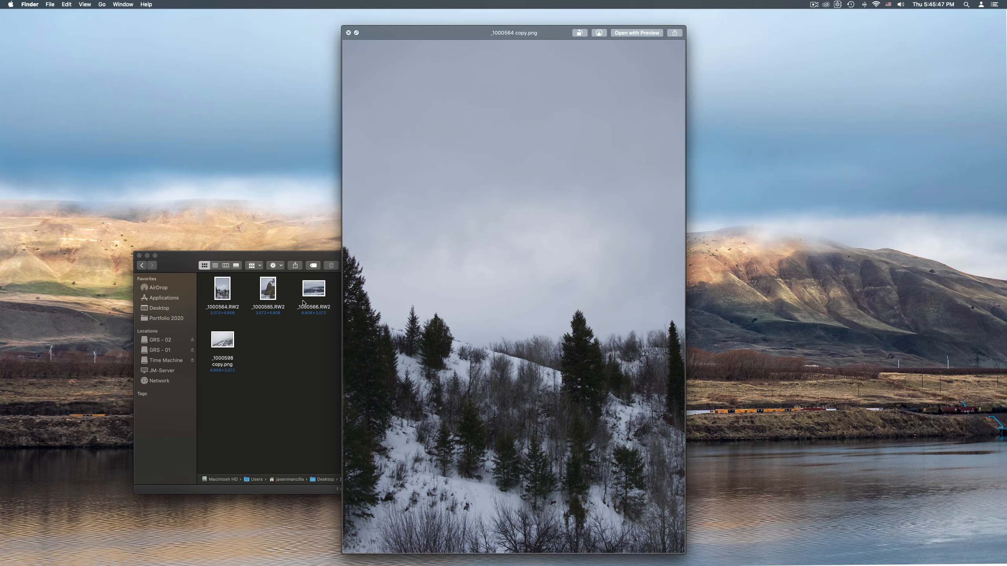
key("space")
key("Right")
key("space")
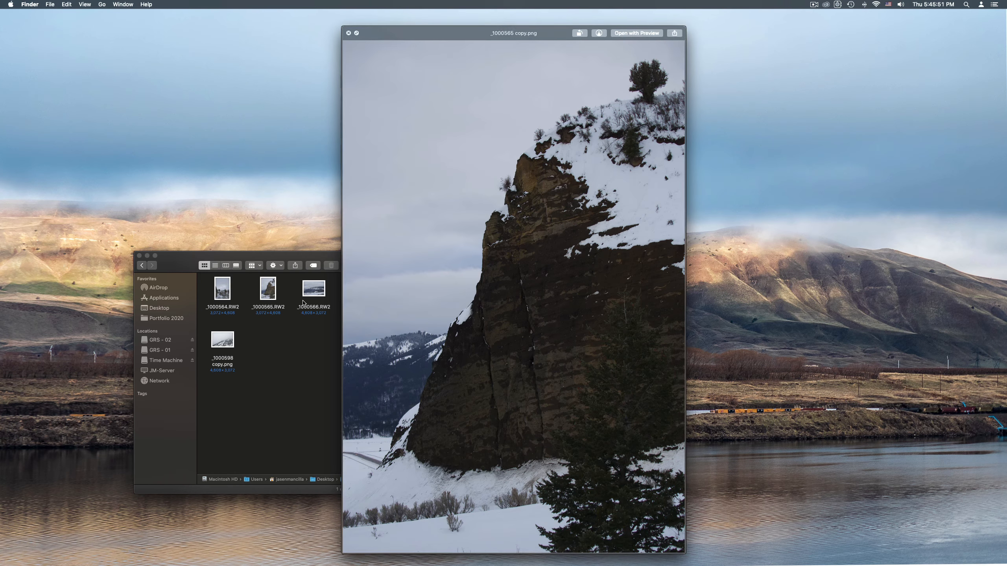
key("space")
left_click_drag(380, 266, 411, 217)
mouse_move(450, 561)
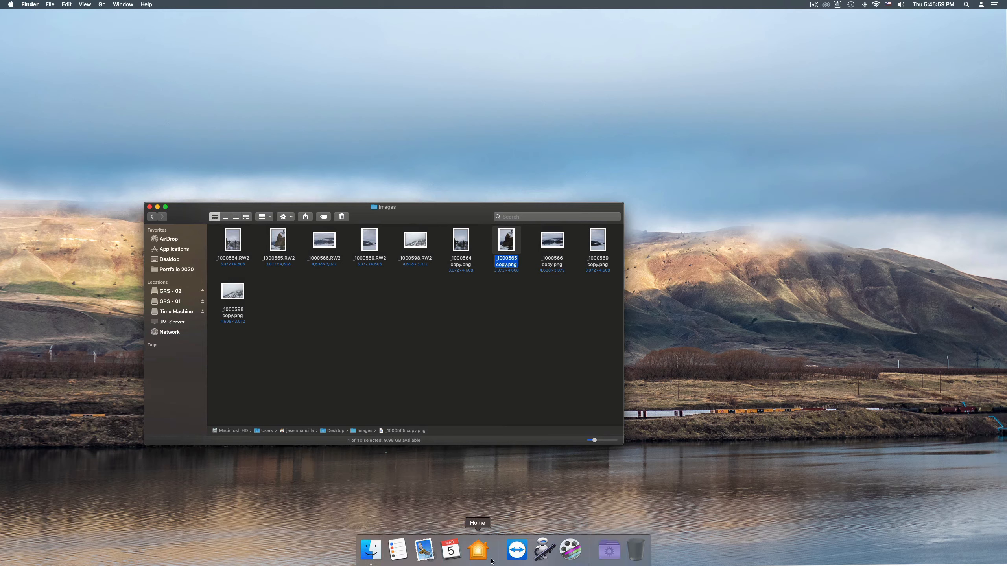
left_click_drag(412, 215, 431, 223)
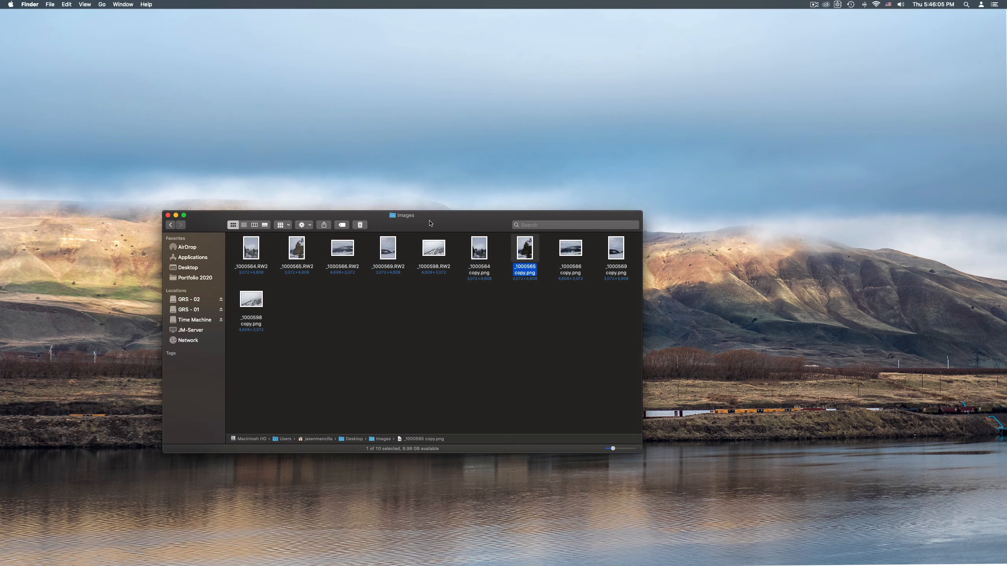
Move the five PNG copies in the Images folder to the Trash and empty the Trash
left_click_drag(468, 303, 605, 256)
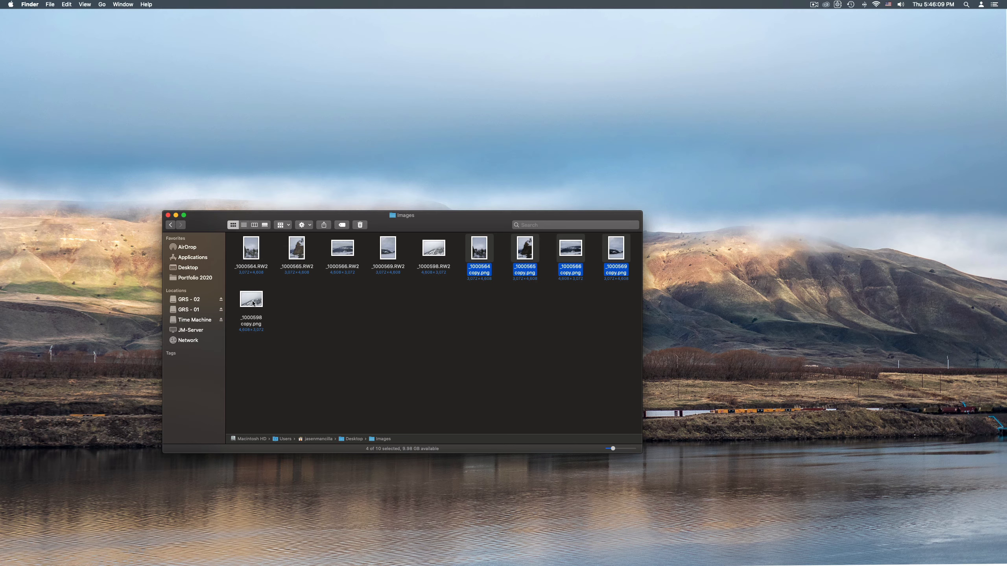
left_click(253, 304, "super")
key("super+BackSpace")
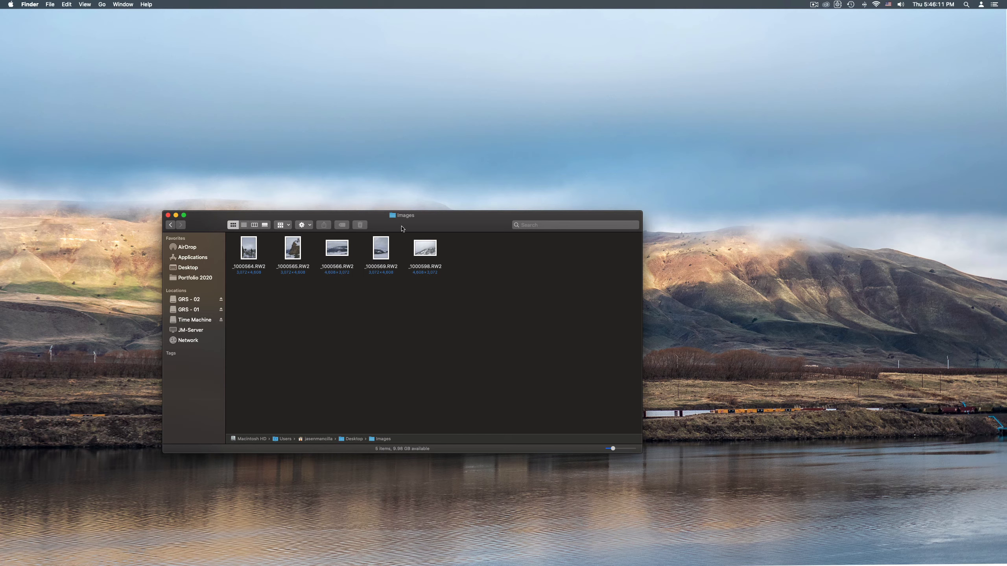
left_click_drag(402, 229, 459, 227)
key("shift+super+BackSpace")
key("Return")
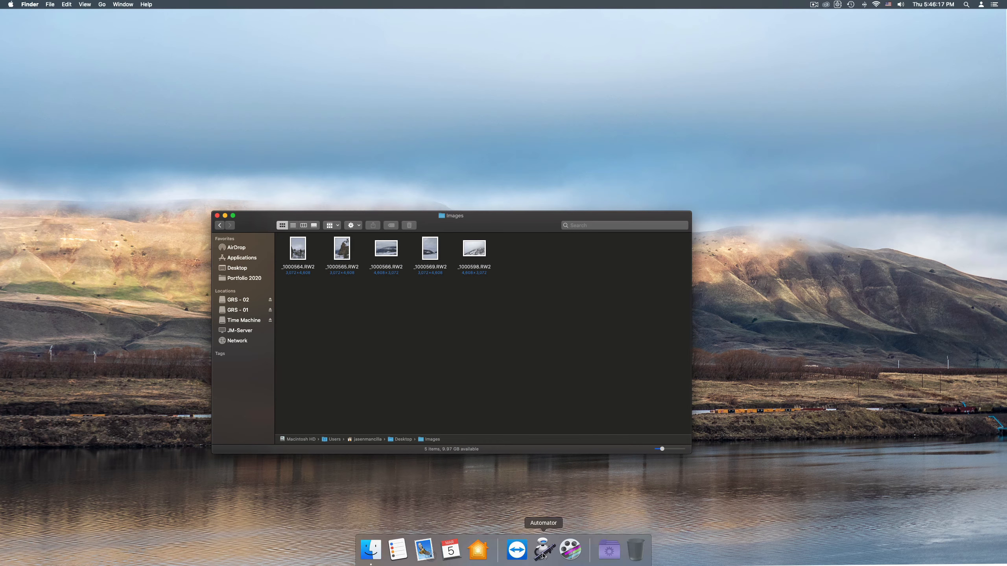
Switch to Automator and reopen the recent Image Converter quick action
left_click(543, 554)
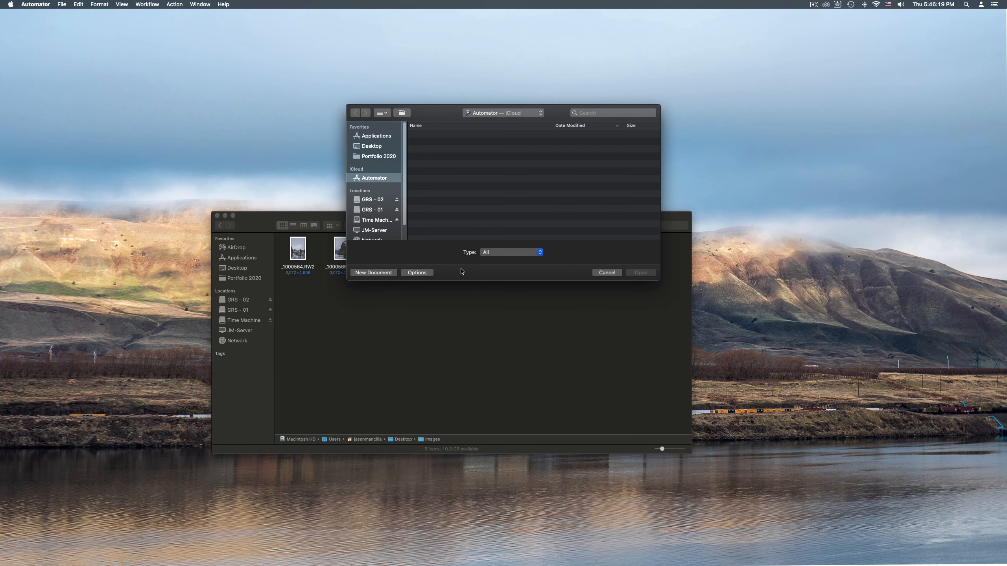
left_click_drag(440, 126, 358, 122)
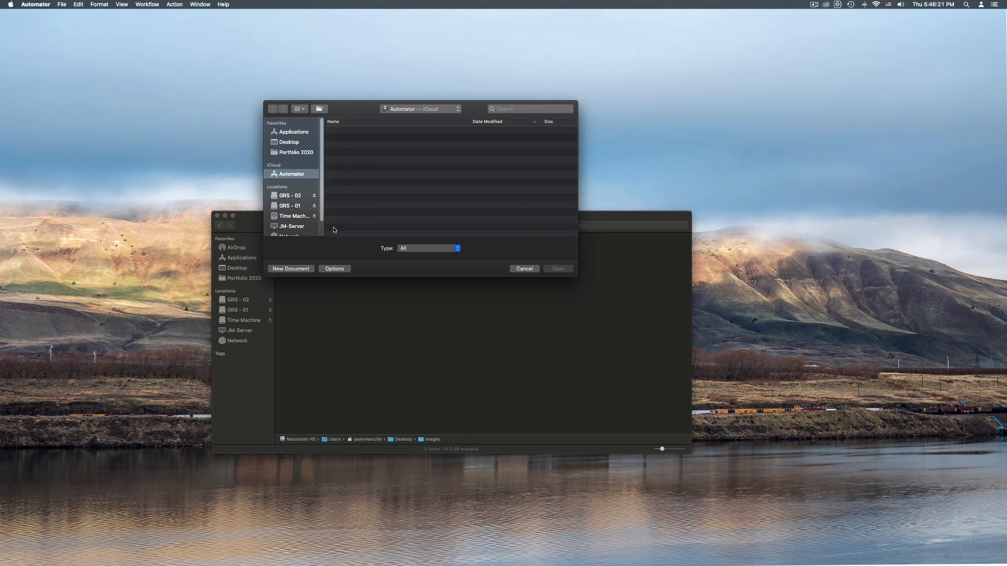
left_click(537, 271)
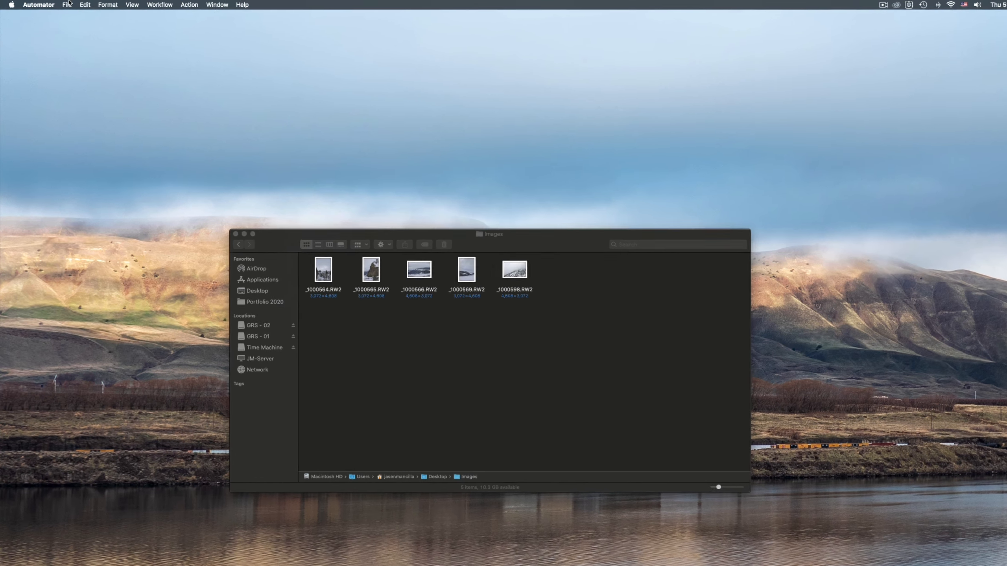
left_click(63, 3)
mouse_move(131, 37)
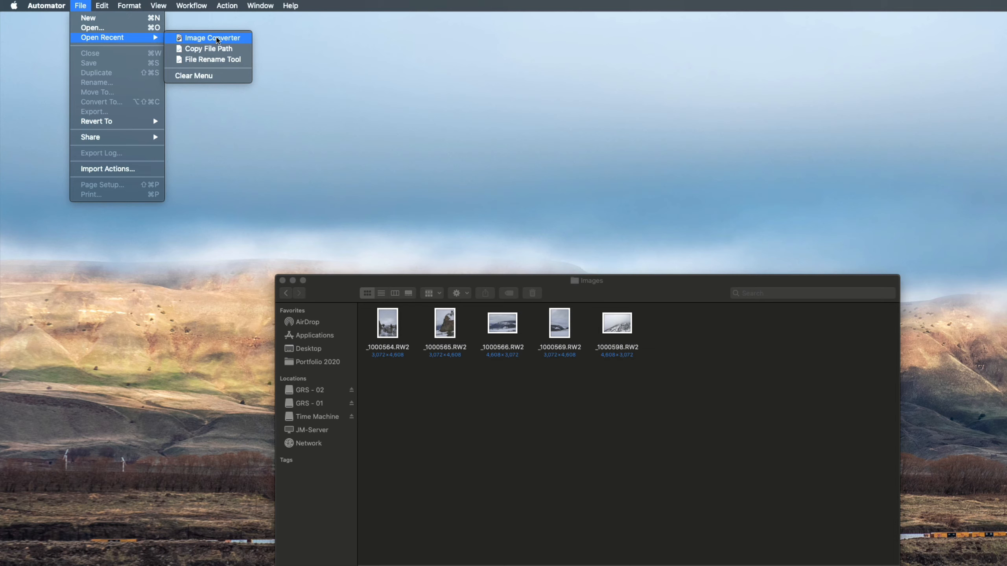
left_click(217, 38)
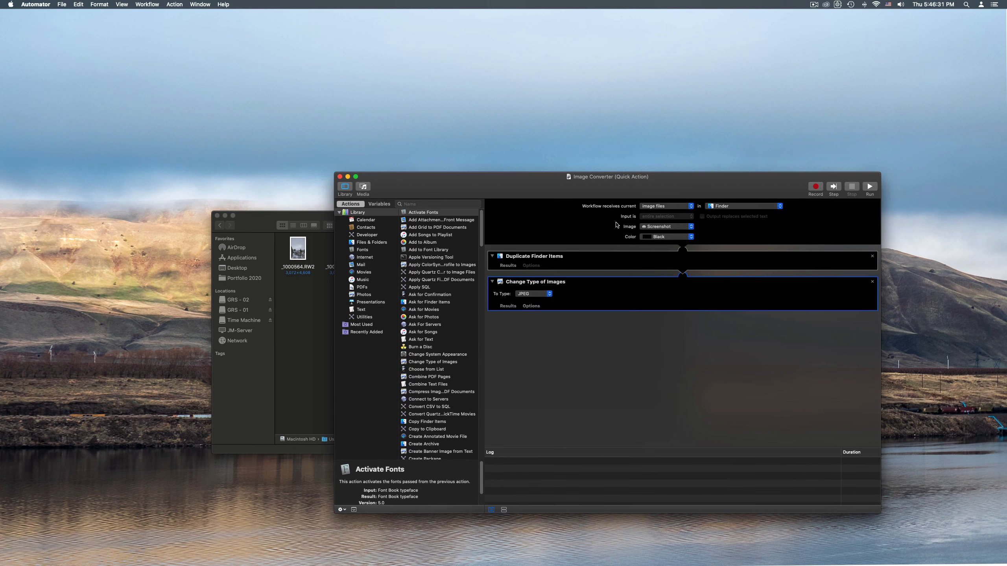
Remove the Duplicate Finder Items action from the Image Converter workflow, then save and close it
left_click(594, 257)
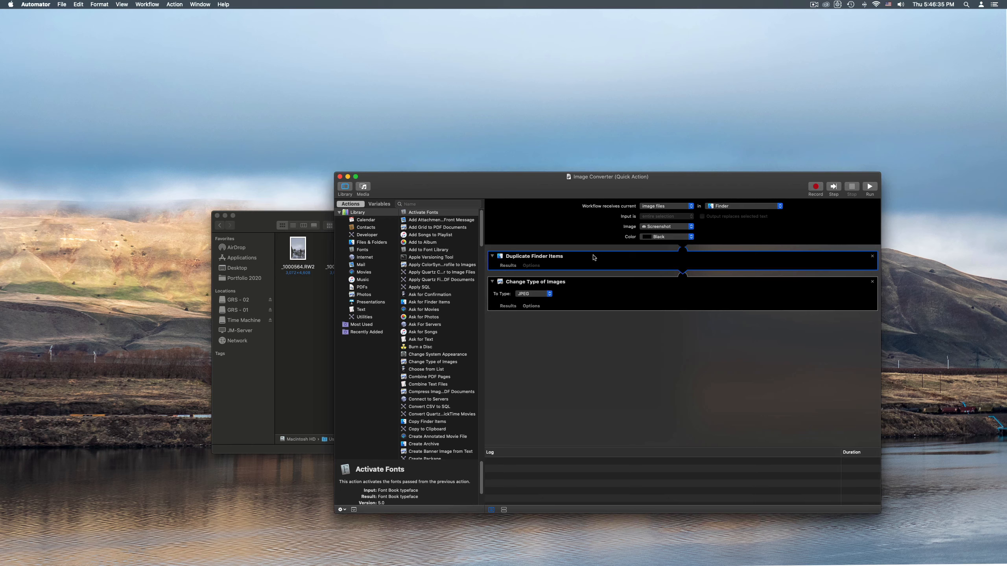
key("Delete")
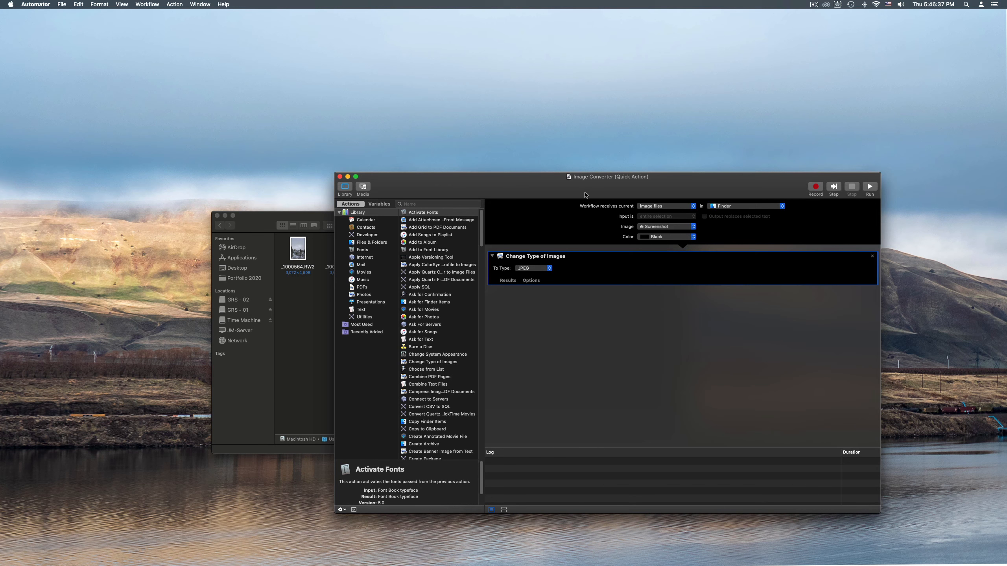
left_click(62, 4)
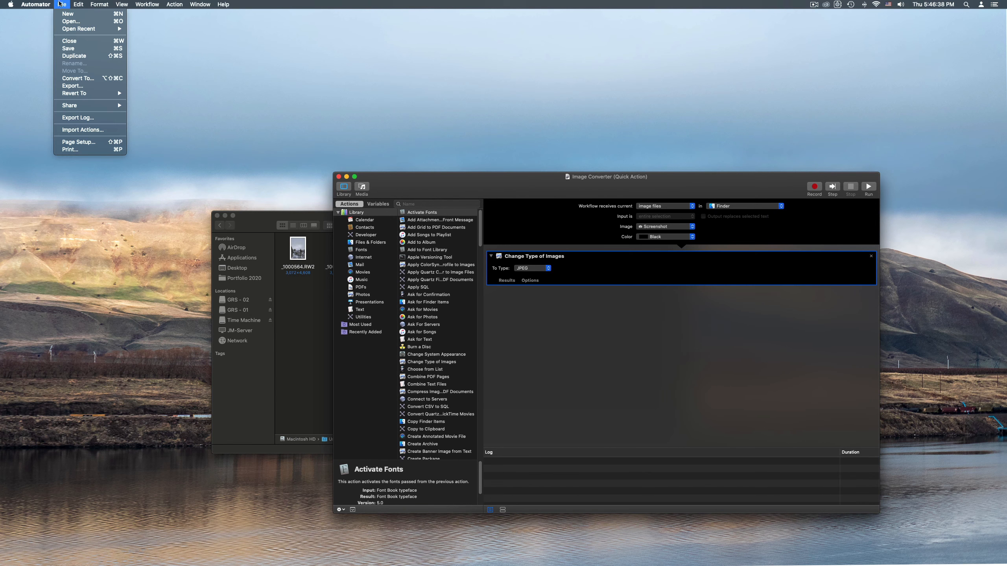
left_click(68, 48)
left_click_drag(544, 188, 462, 187)
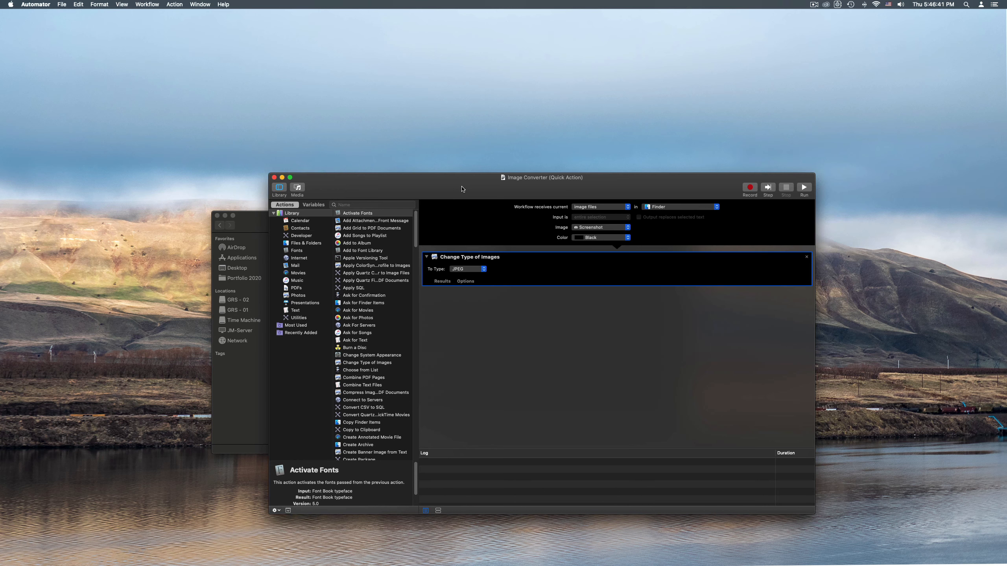
key("super+w")
Run Image Converter on all five RW2 images in the Images folder with JPEG as the target type
left_click_drag(549, 302, 300, 248)
right_click(300, 248)
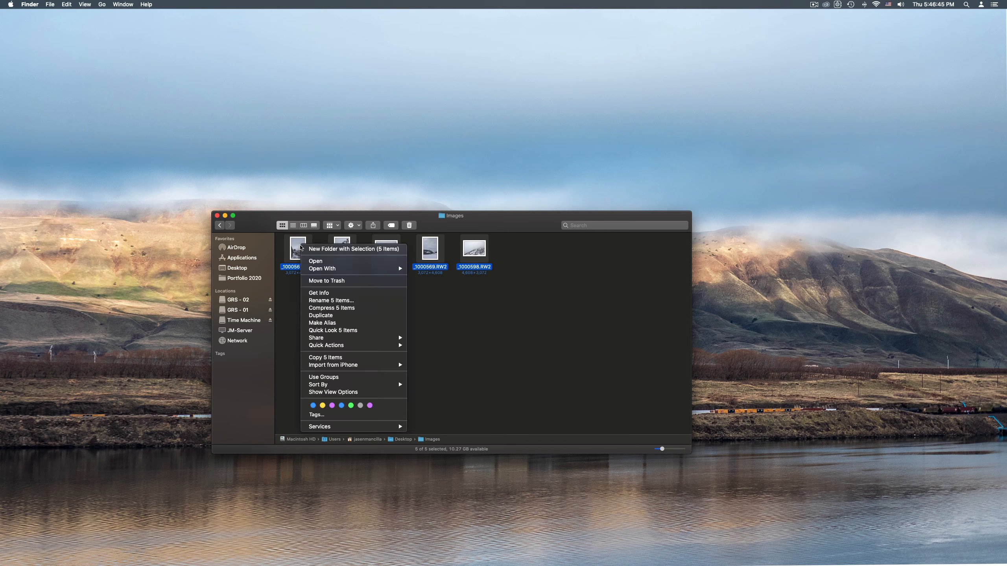
mouse_move(338, 346)
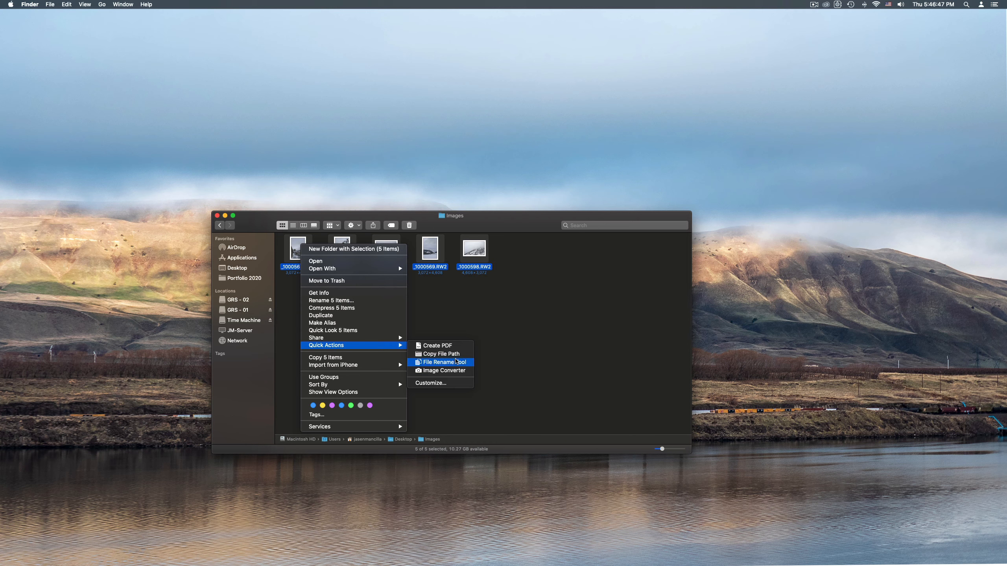
left_click(444, 370)
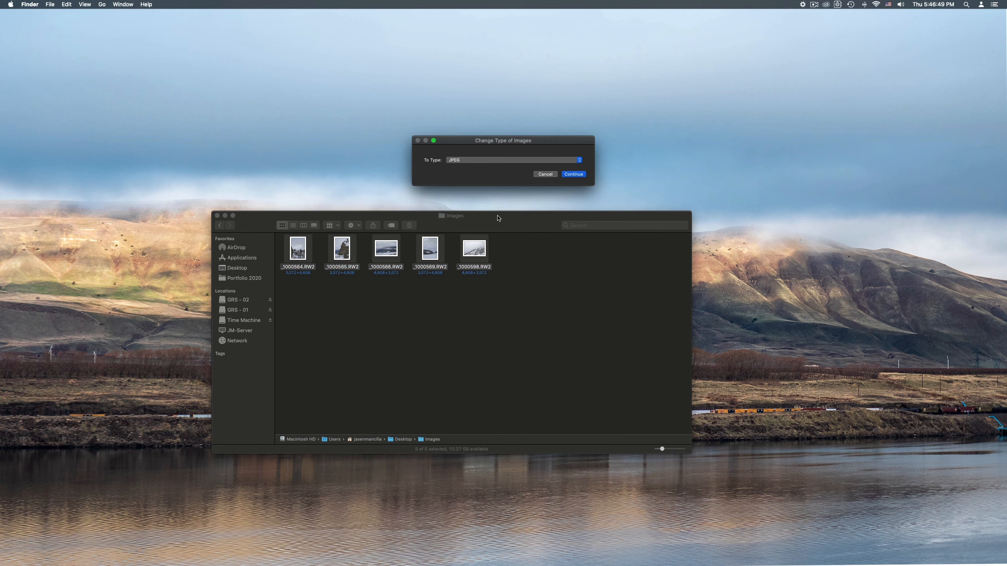
left_click(456, 161)
left_click(456, 160)
left_click(572, 175)
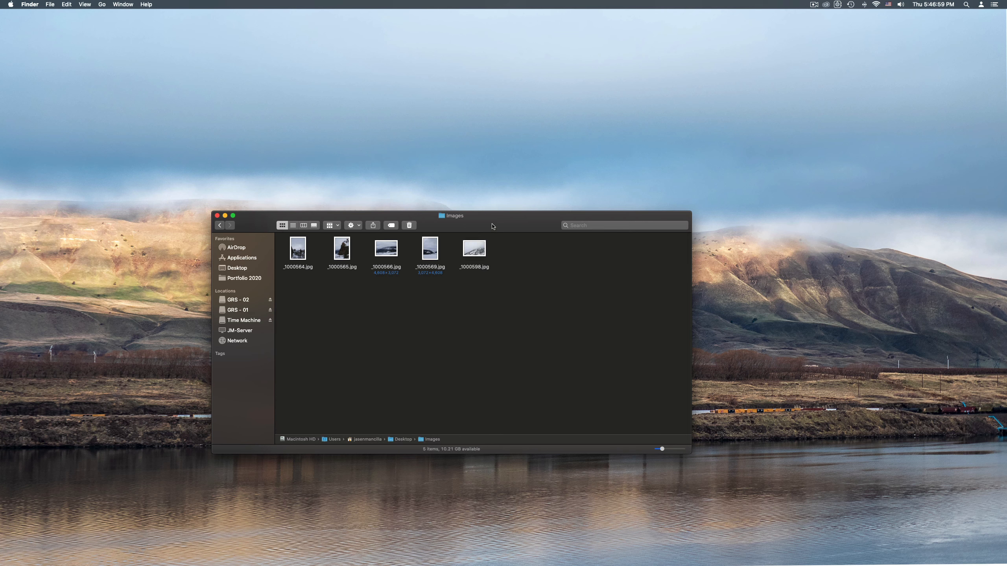
left_click_drag(493, 226, 491, 240)
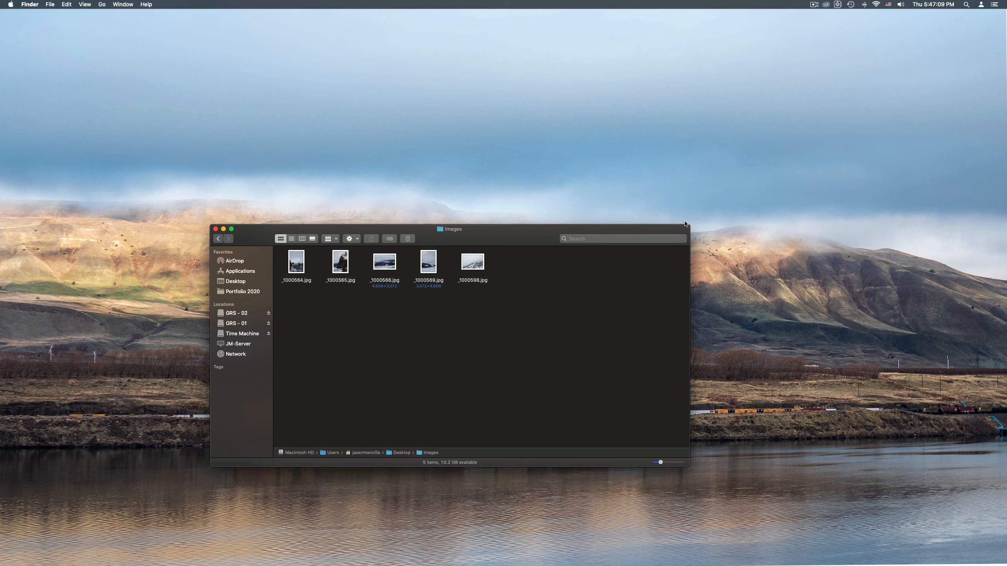
Preview the converted JPG images with Quick Look and examine the file information of _1000565.jpg
left_click(473, 261)
key("space")
key("Left")
key("Left")
key("Left")
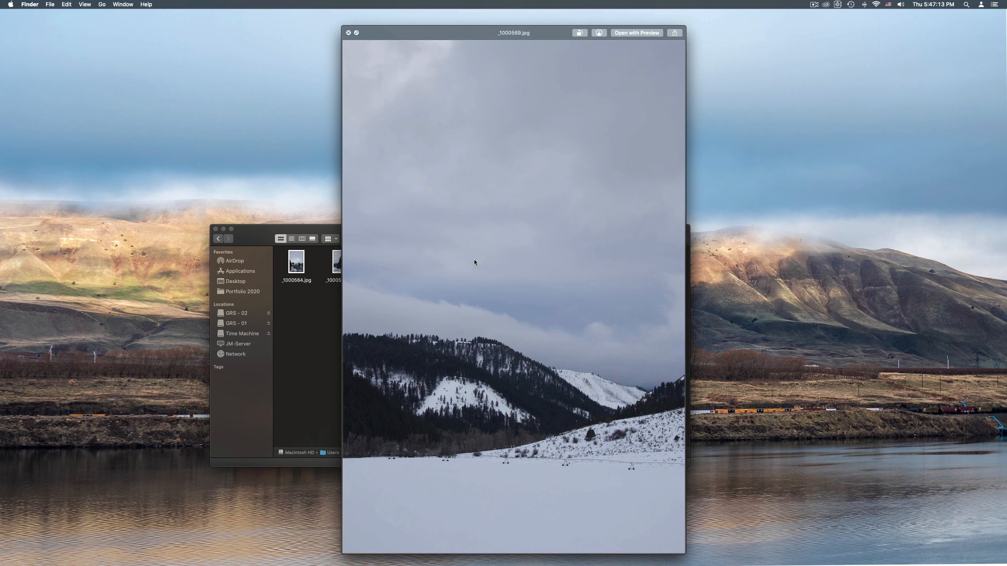
key("space")
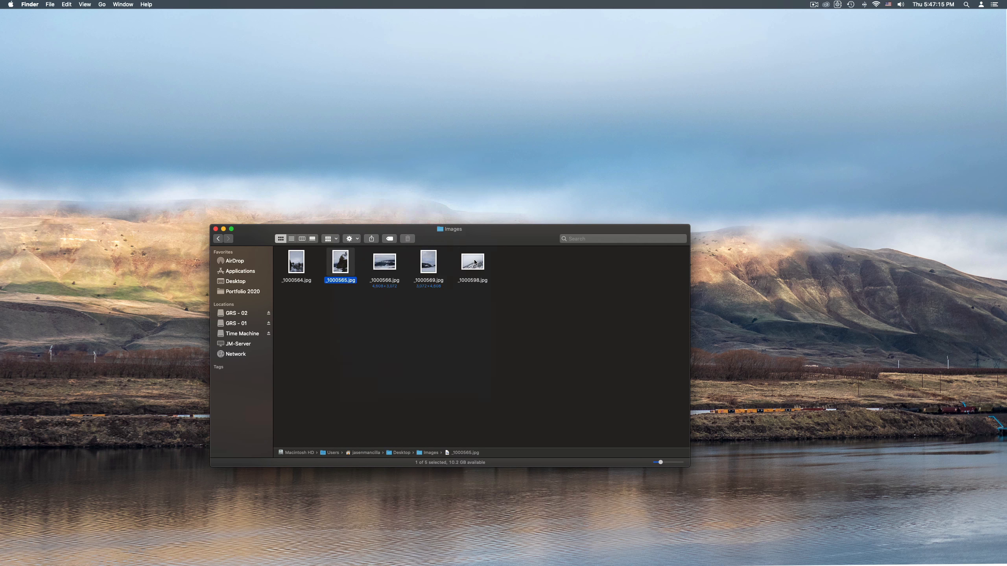
key("super+i")
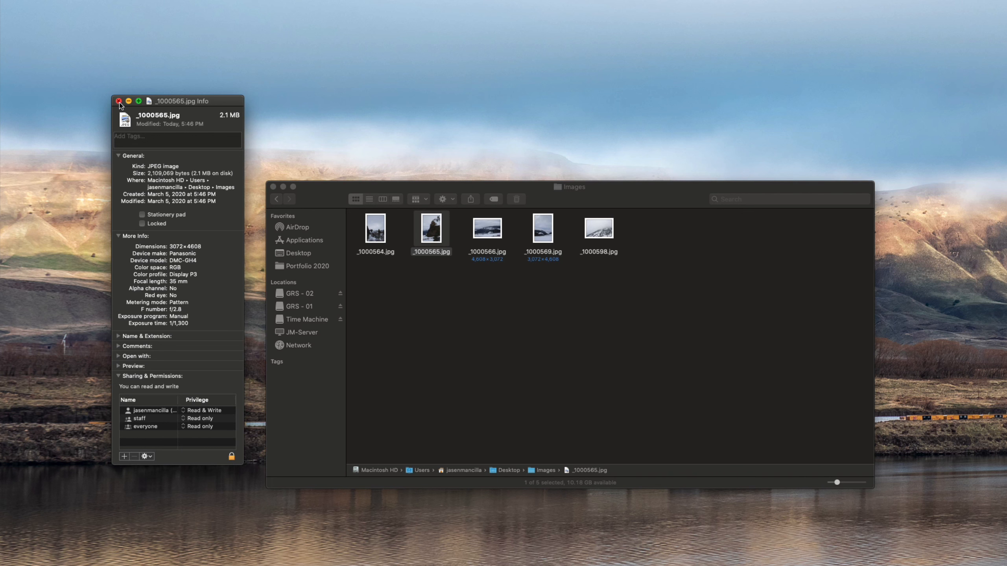
left_click(118, 101)
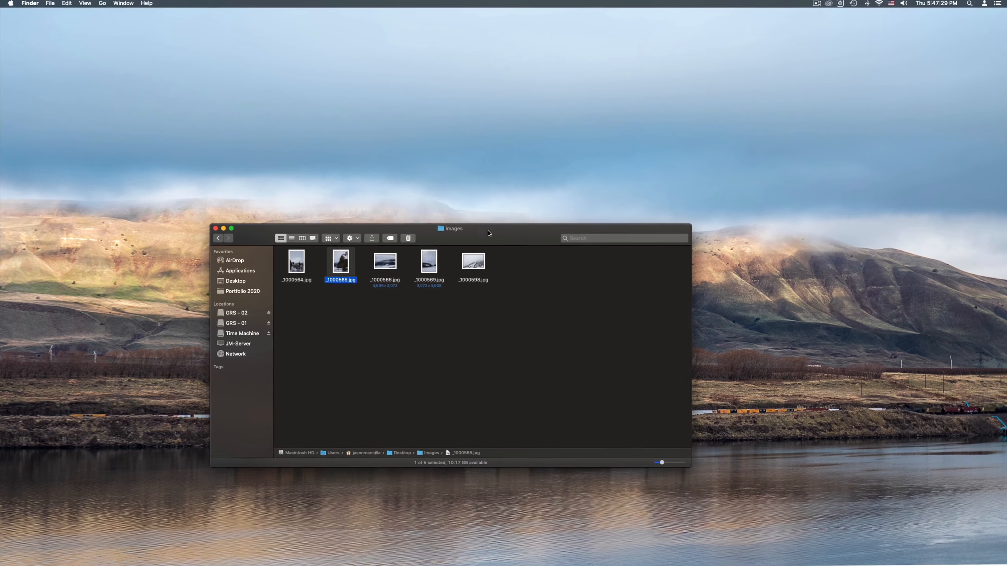